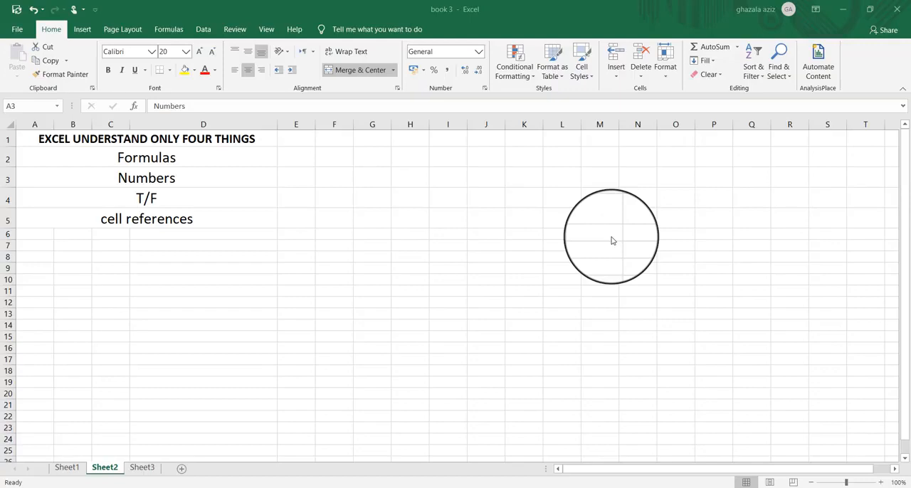
- Examine the four things Excel understands on Sheet2: Formulas, Numbers, T/F and cell references
{"action": "left_click", "coordinate": [168, 160]}
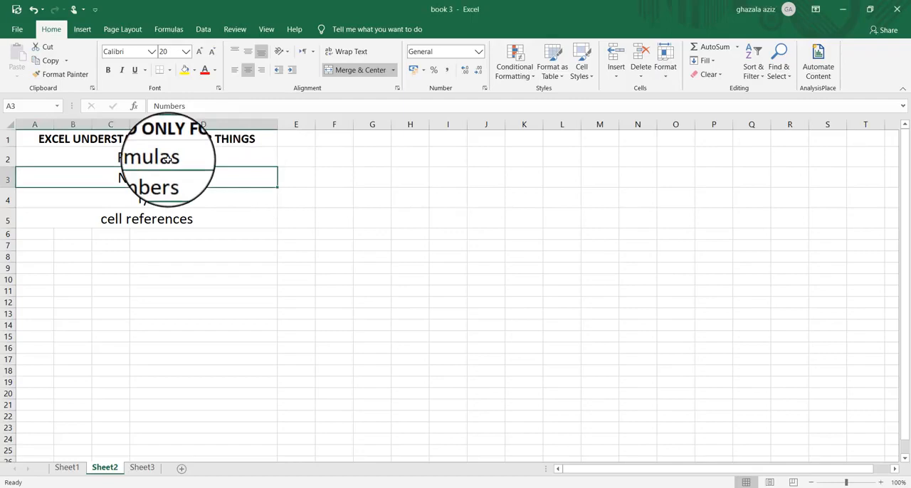
{"action": "left_click", "coordinate": [165, 159]}
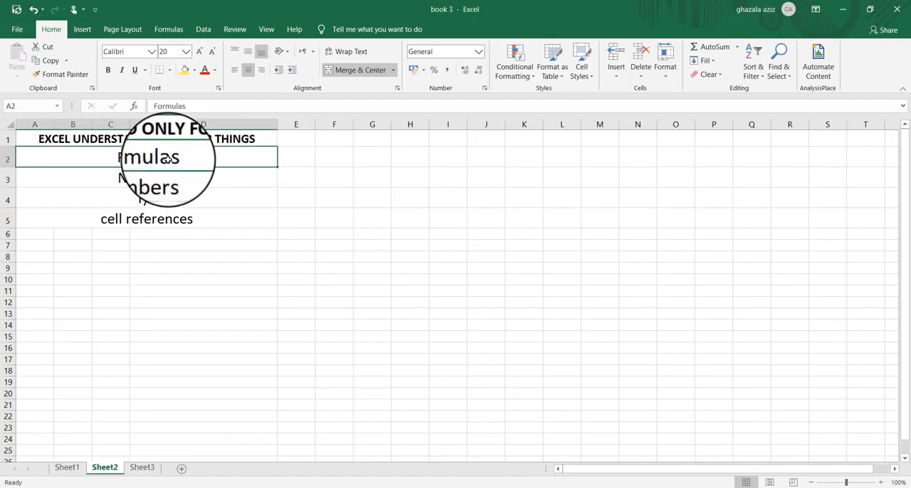
{"action": "left_click", "coordinate": [163, 179]}
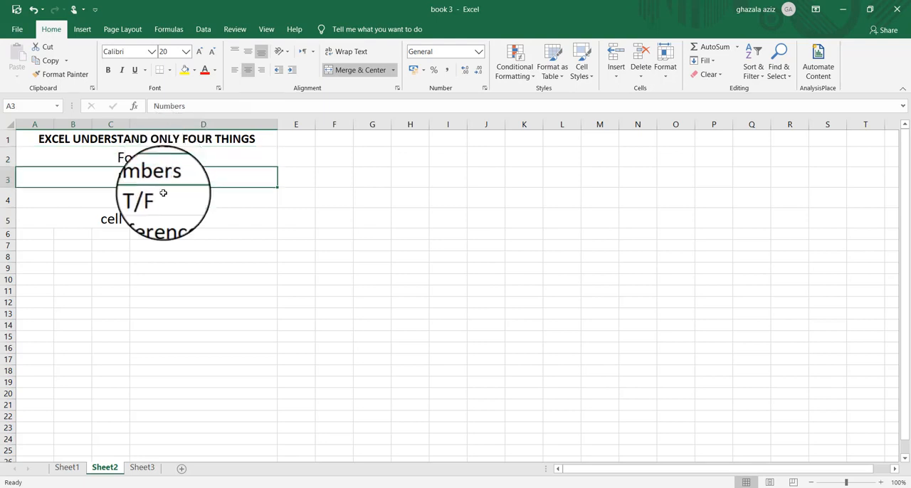
{"action": "left_click", "coordinate": [164, 198]}
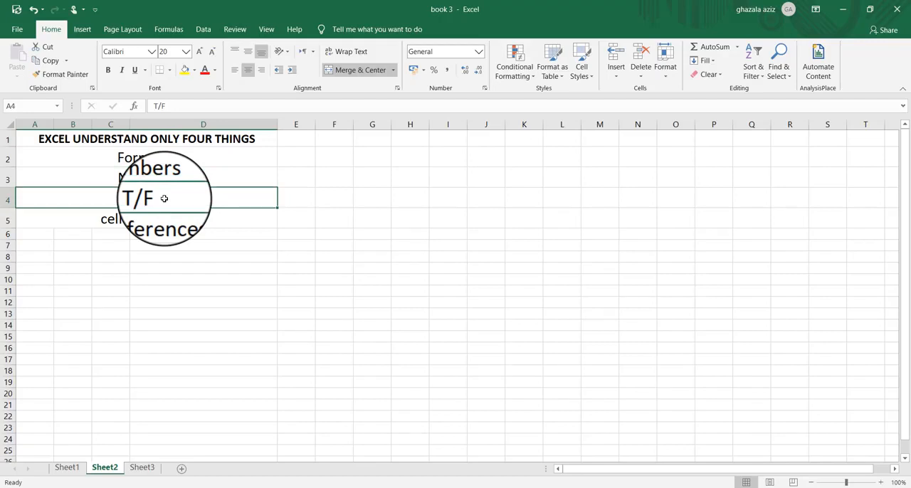
{"action": "left_click", "coordinate": [158, 219]}
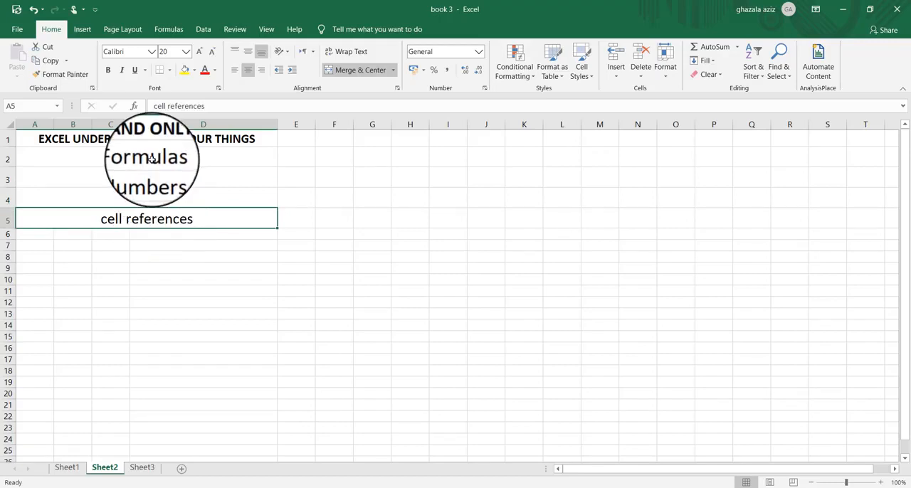
{"action": "left_click_drag", "start_coordinate": [146, 155], "coordinate": [152, 219]}
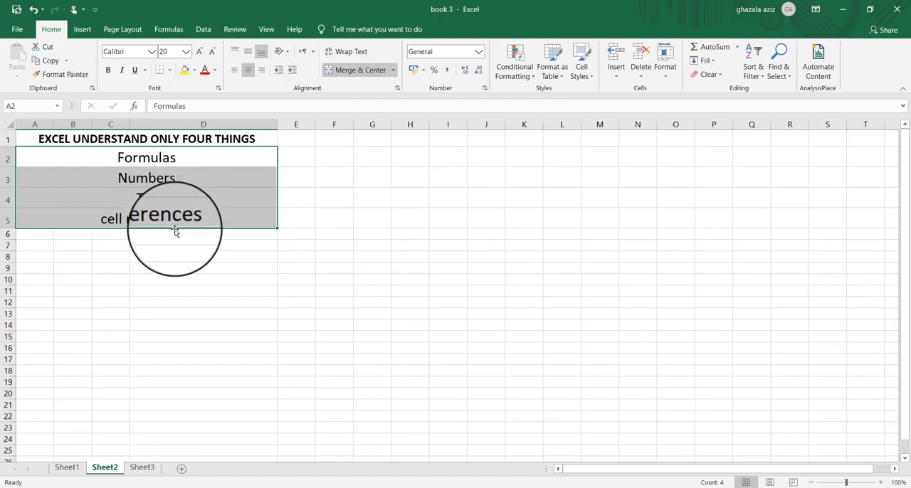
- On Sheet1, add up the Total column in cell G18 with a SUM function over G2:G17
{"action": "left_click", "coordinate": [67, 466]}
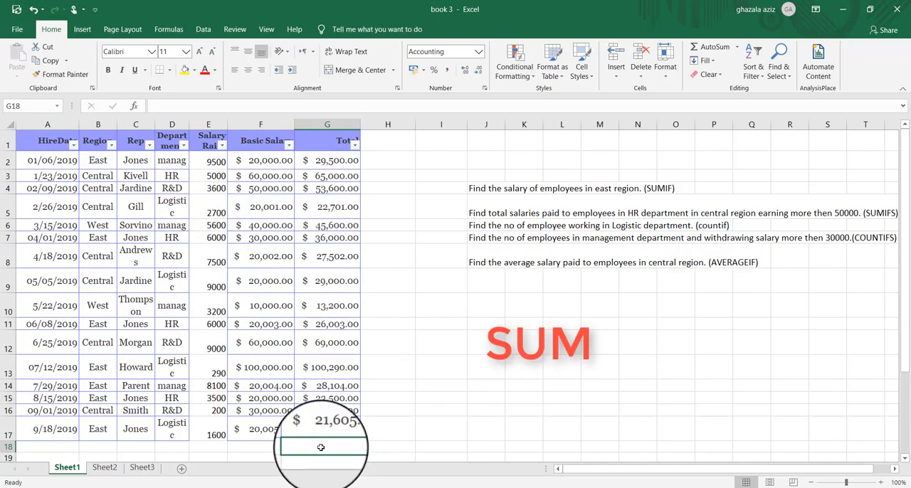
{"action": "type", "text": "="}
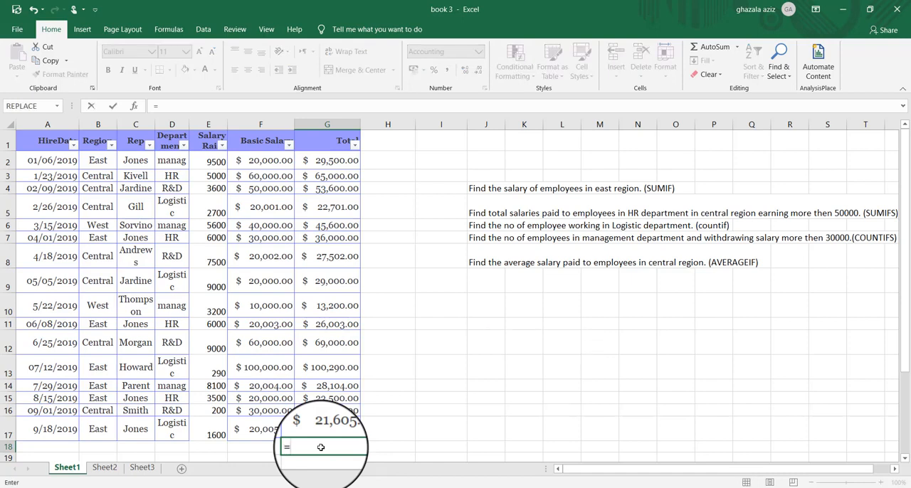
{"action": "type", "text": "SUM"}
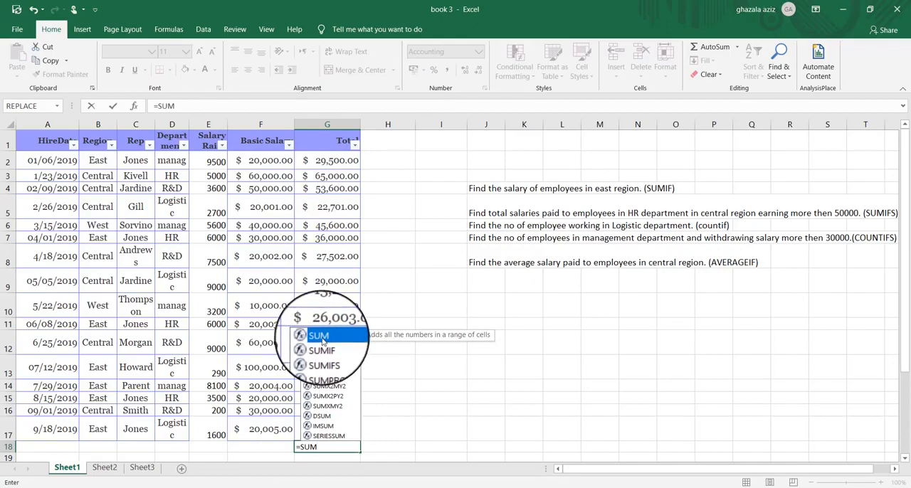
{"action": "double_click", "coordinate": [320, 336]}
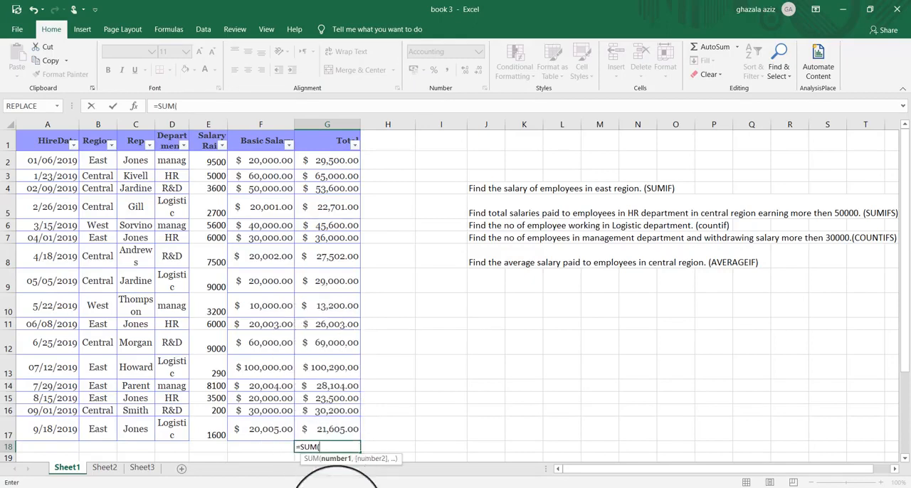
{"action": "left_click", "coordinate": [134, 108]}
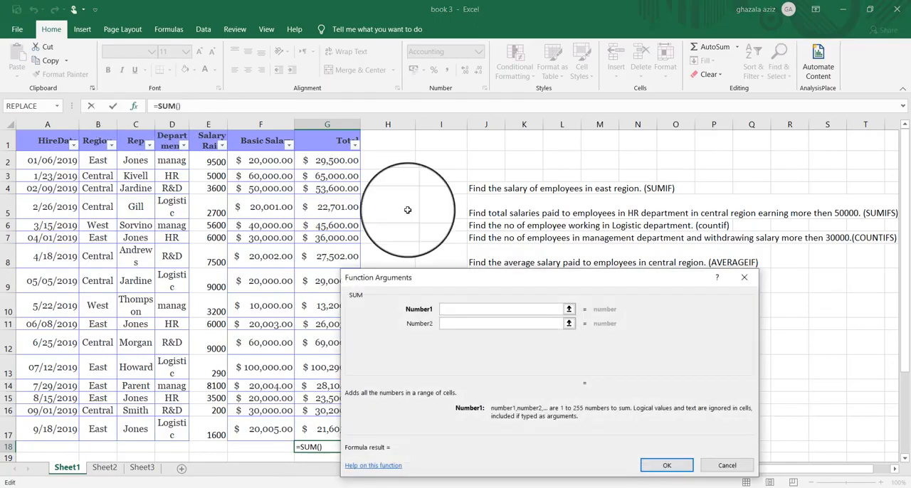
{"action": "left_click", "coordinate": [342, 155]}
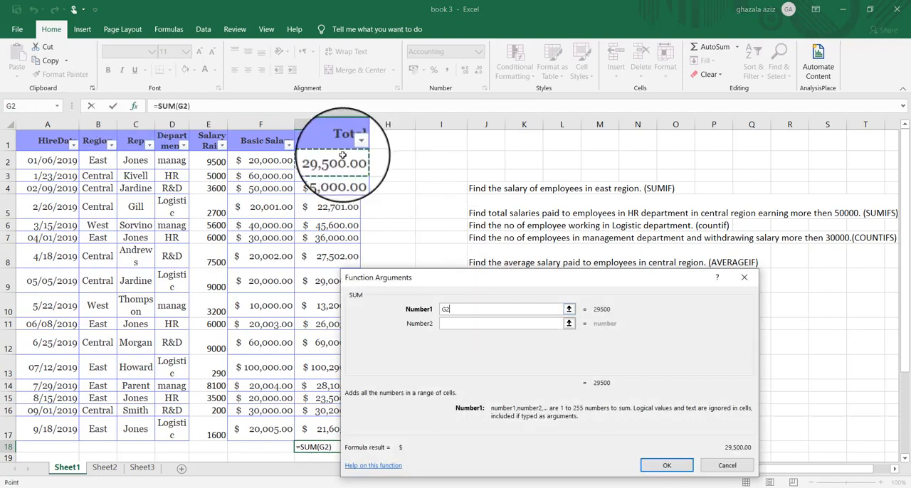
{"action": "left_click_drag", "start_coordinate": [342, 155], "coordinate": [342, 422]}
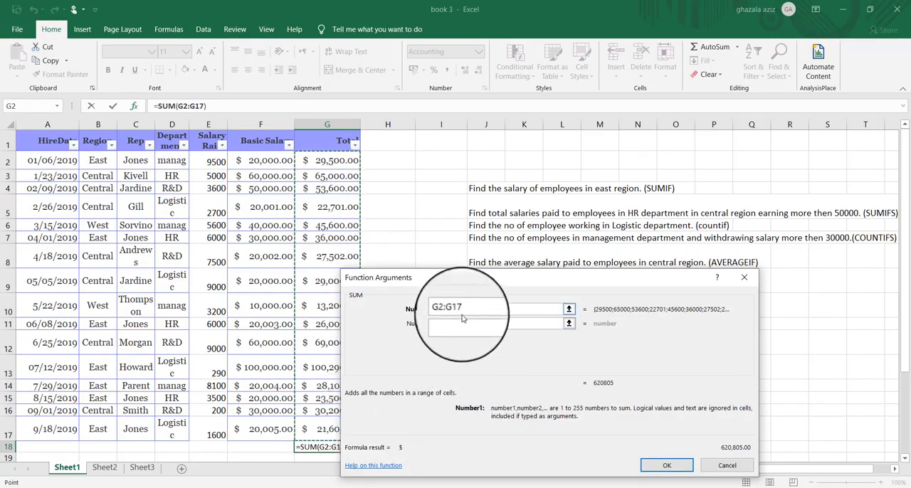
{"action": "left_click", "coordinate": [650, 465]}
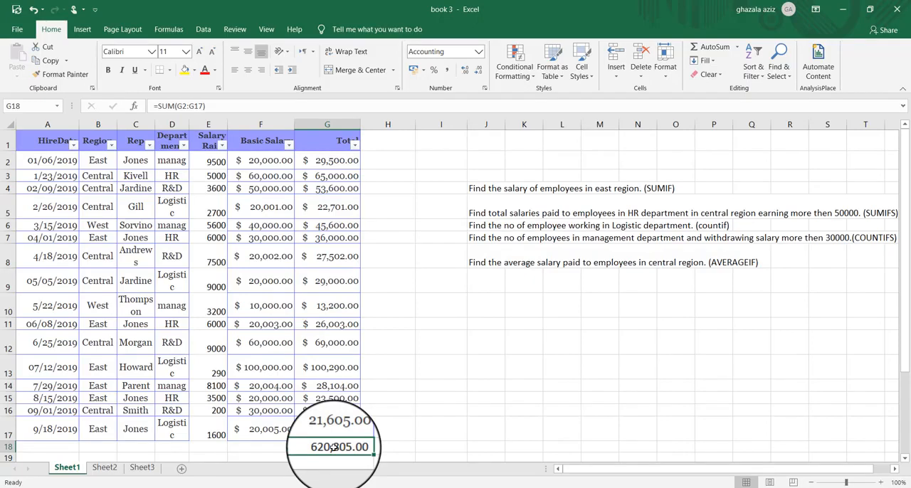
- Start a SUMIF function in cell I4 with the whole Region column (B:B) as its range
{"action": "left_click", "coordinate": [434, 191]}
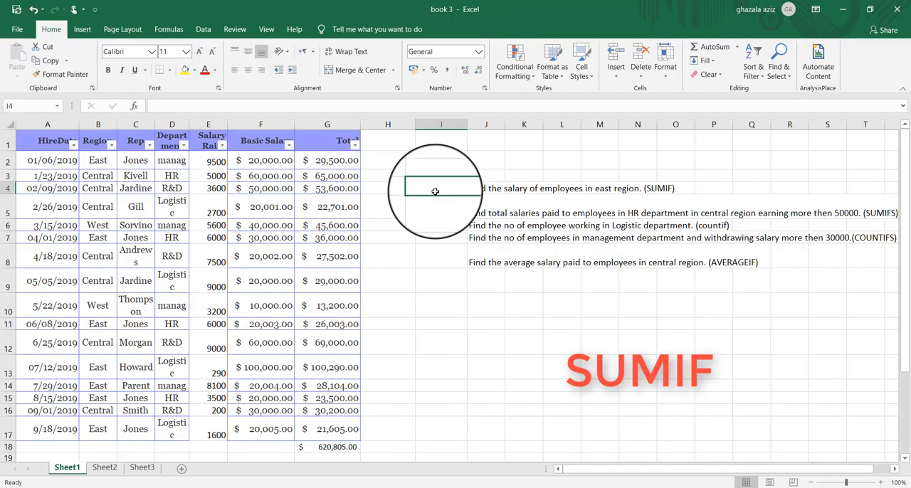
{"action": "type", "text": "=S"}
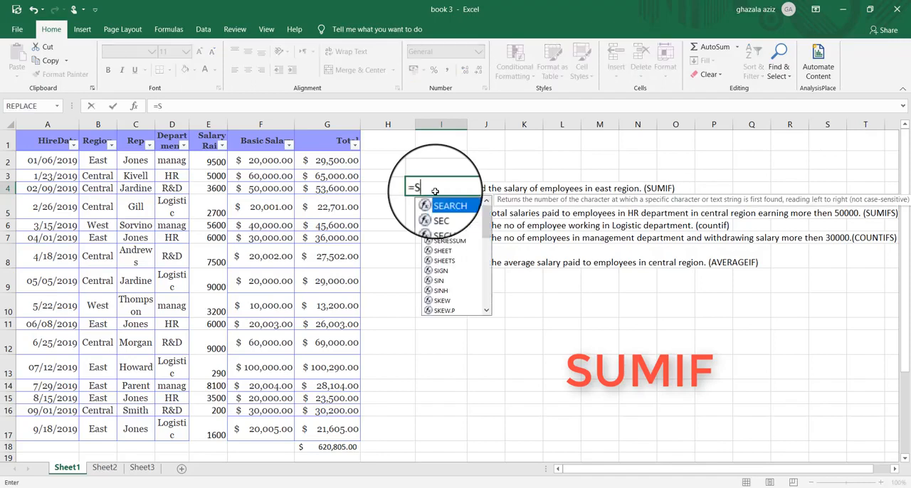
{"action": "type", "text": "UMIF"}
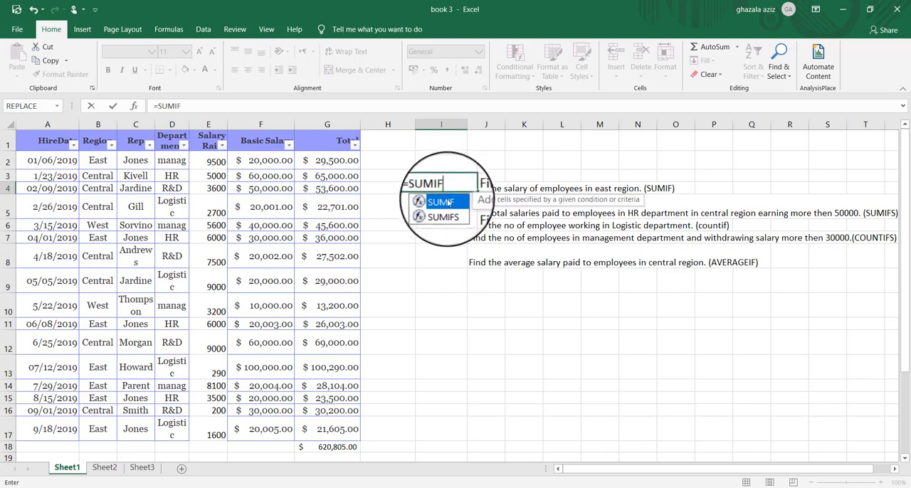
{"action": "double_click", "coordinate": [448, 202]}
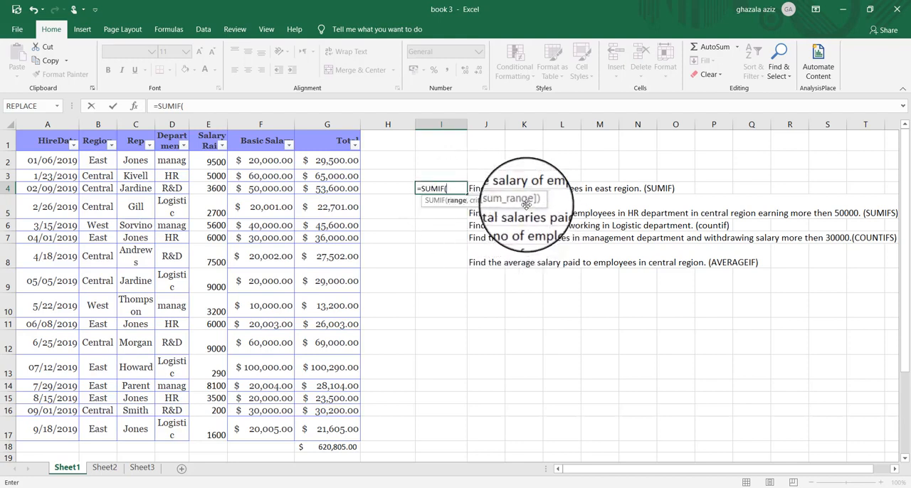
{"action": "left_click", "coordinate": [134, 106]}
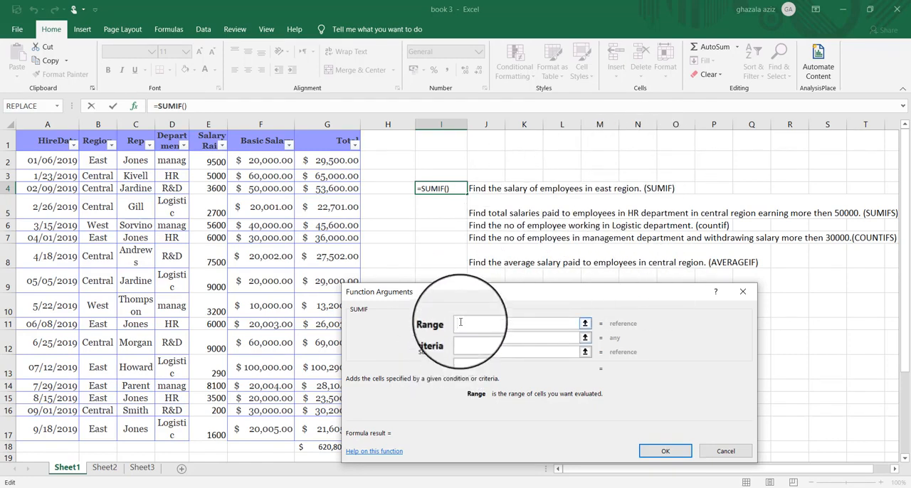
{"action": "left_click", "coordinate": [106, 124]}
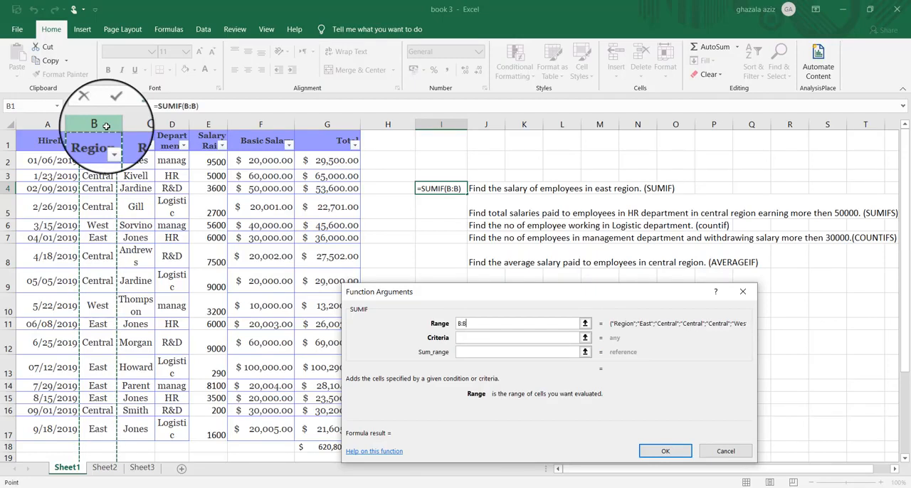
- Set the SUMIF criteria to East and the sum range to the whole Total column (G:G), and complete the formula
{"action": "left_click", "coordinate": [462, 337]}
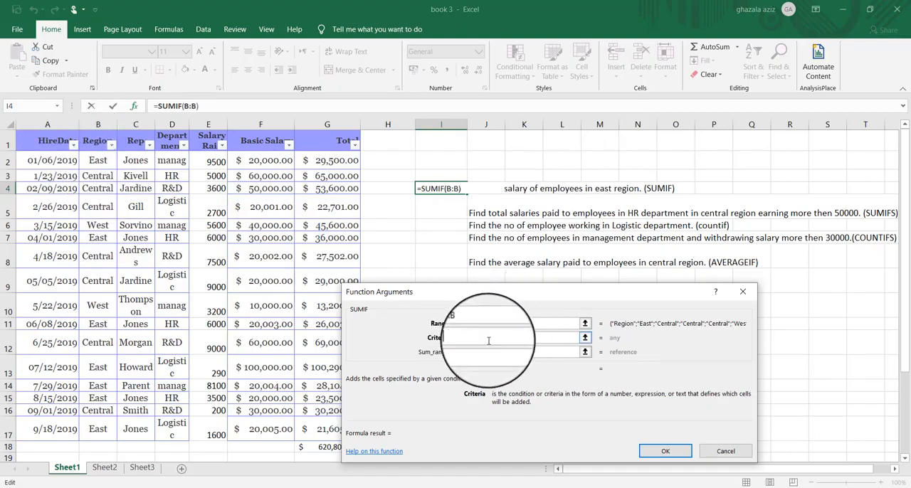
{"action": "type", "text": "East"}
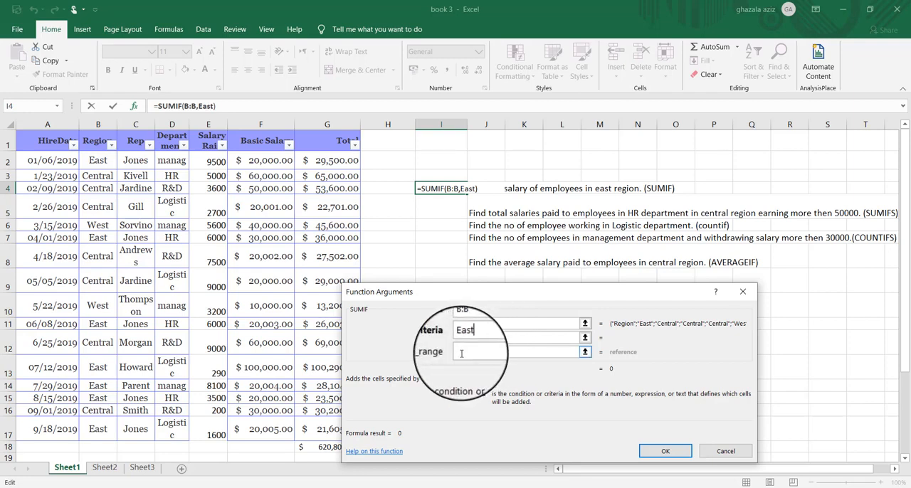
{"action": "left_click", "coordinate": [461, 352]}
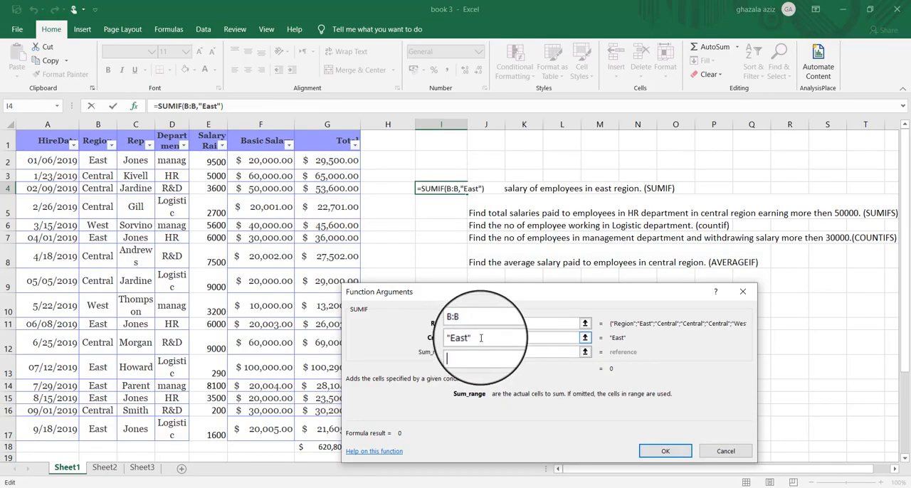
{"action": "left_click", "coordinate": [340, 125]}
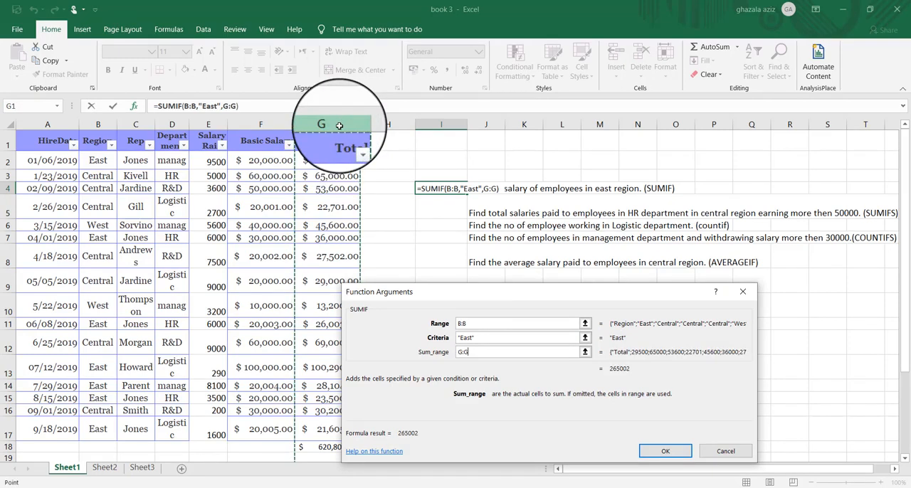
{"action": "left_click", "coordinate": [662, 453]}
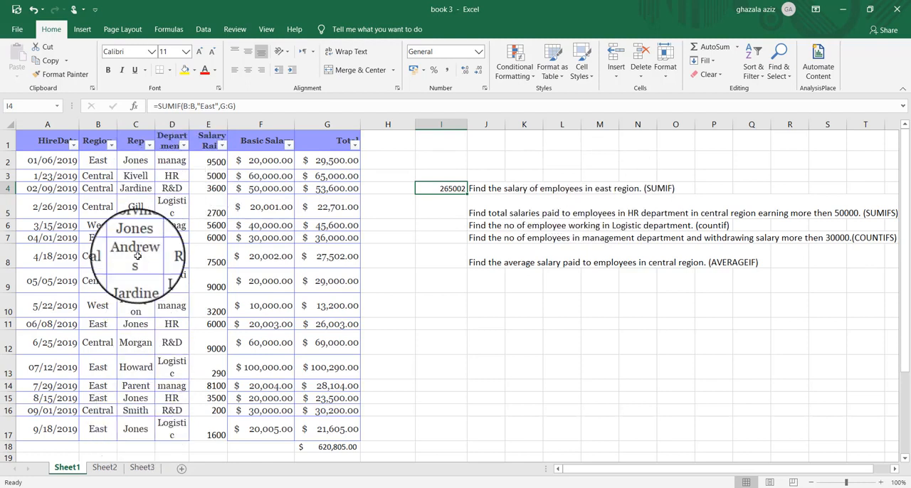
{"action": "double_click", "coordinate": [457, 178]}
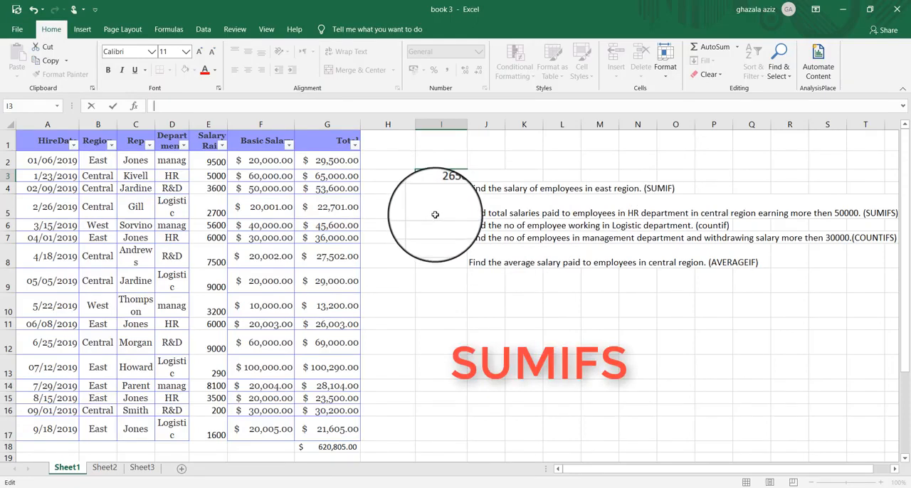
{"action": "left_click", "coordinate": [880, 214]}
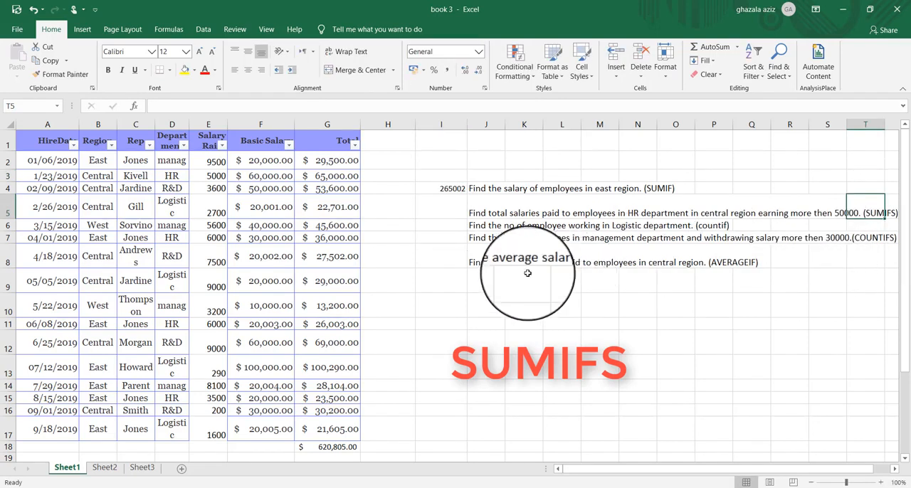
{"action": "left_click", "coordinate": [441, 215]}
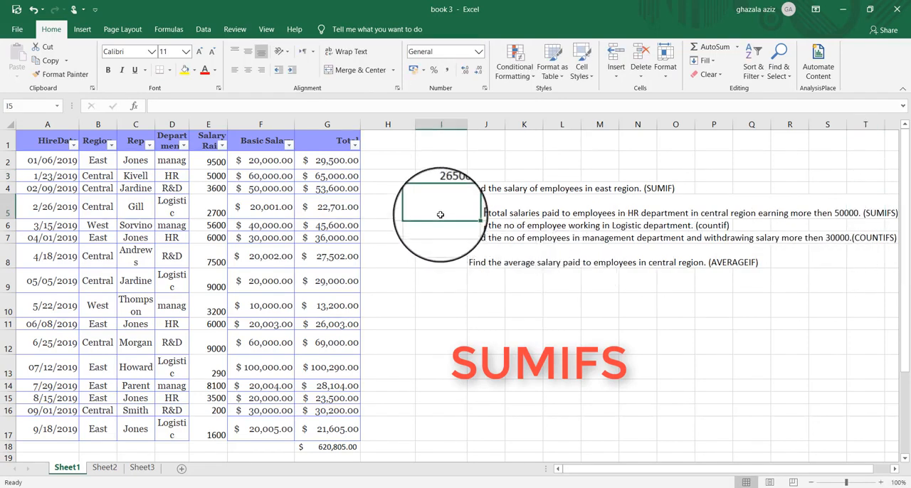
{"action": "type", "text": "="}
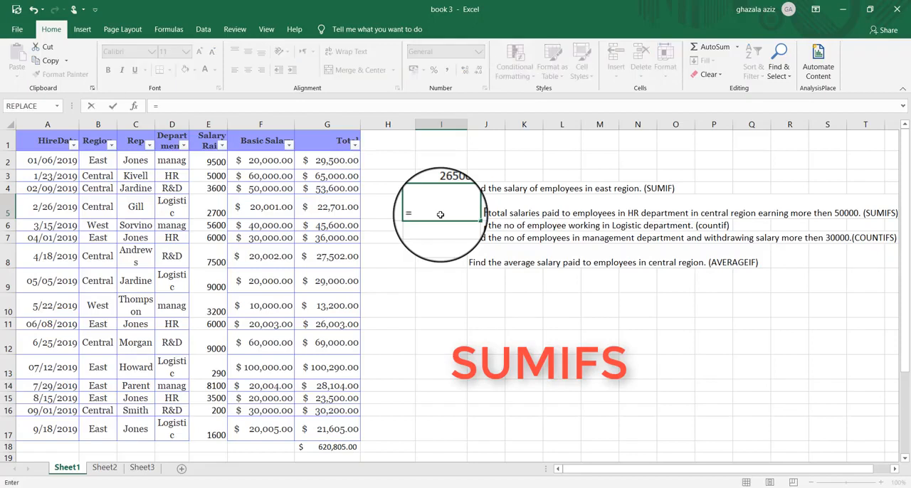
{"action": "type", "text": "sum"}
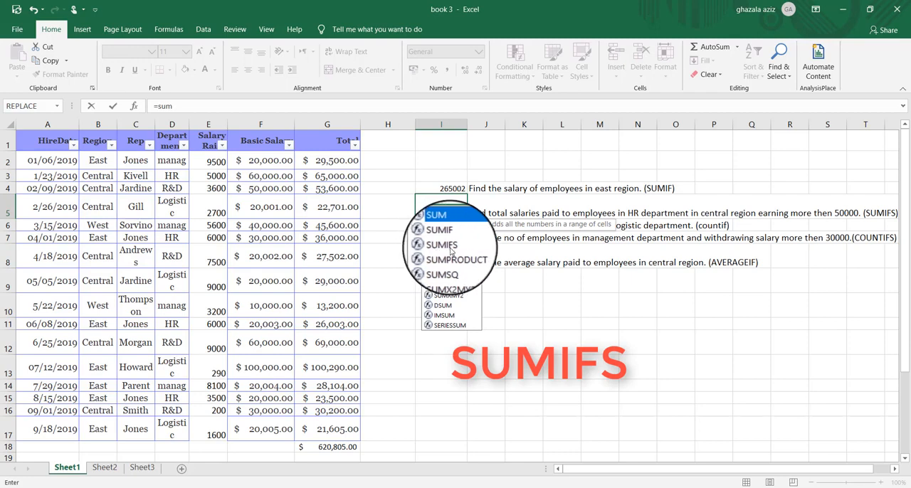
{"action": "double_click", "coordinate": [445, 247]}
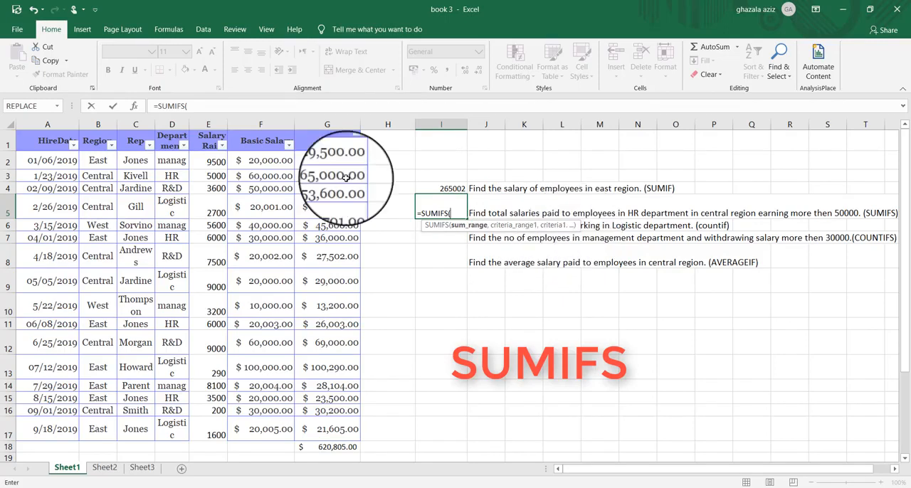
{"action": "left_click", "coordinate": [134, 108]}
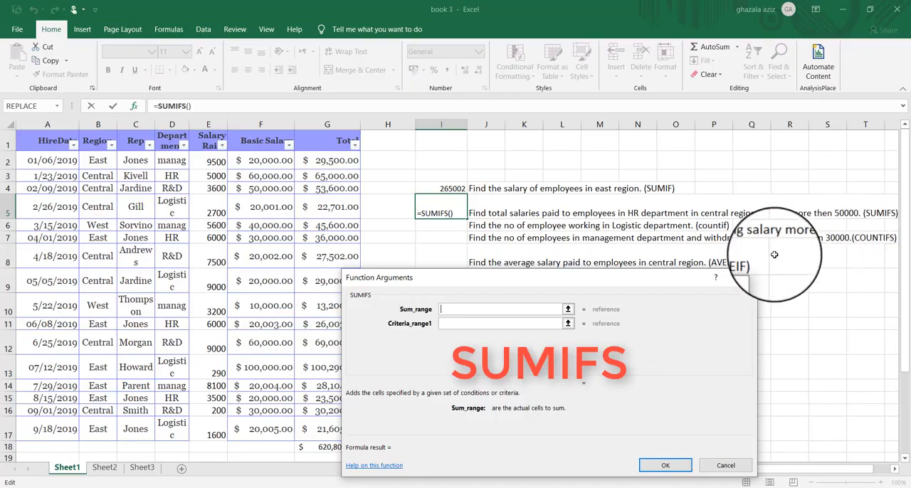
{"action": "left_click", "coordinate": [742, 277]}
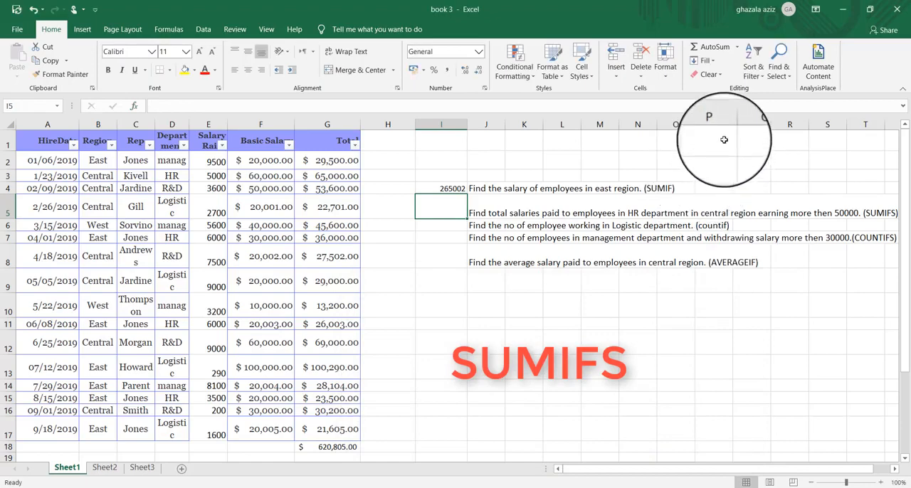
- Insert a table over the empty cells P1:S2, without marking existing headers
{"action": "left_click", "coordinate": [81, 32]}
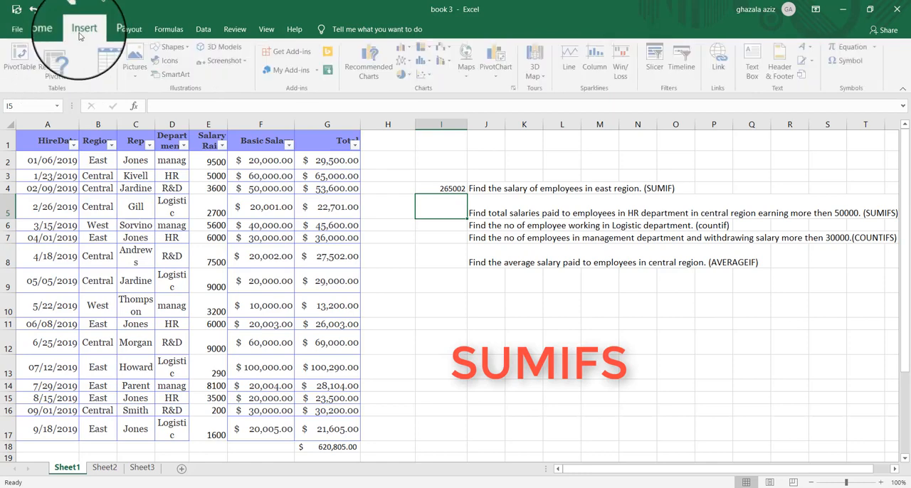
{"action": "left_click", "coordinate": [109, 57]}
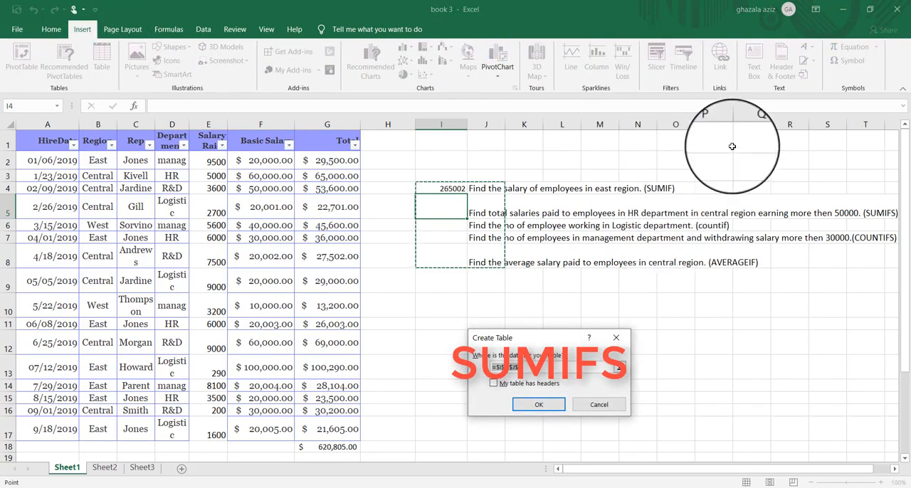
{"action": "left_click_drag", "start_coordinate": [713, 140], "coordinate": [831, 160]}
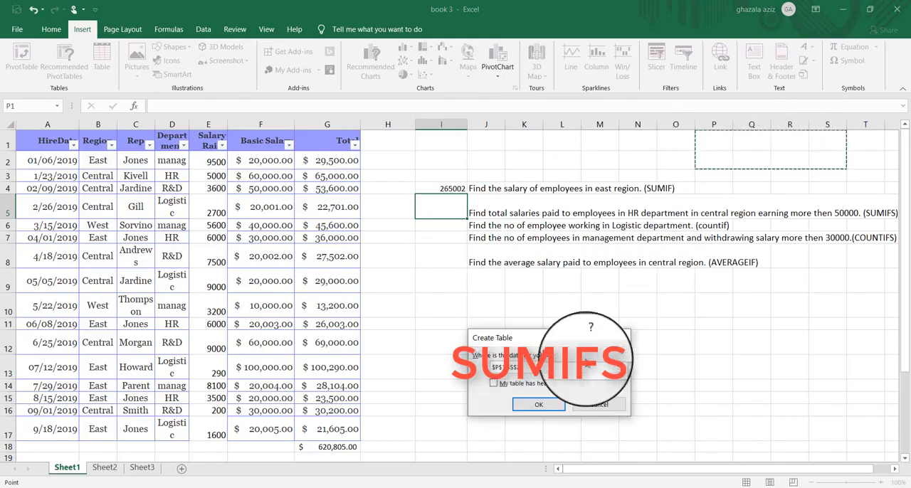
{"action": "left_click", "coordinate": [544, 400]}
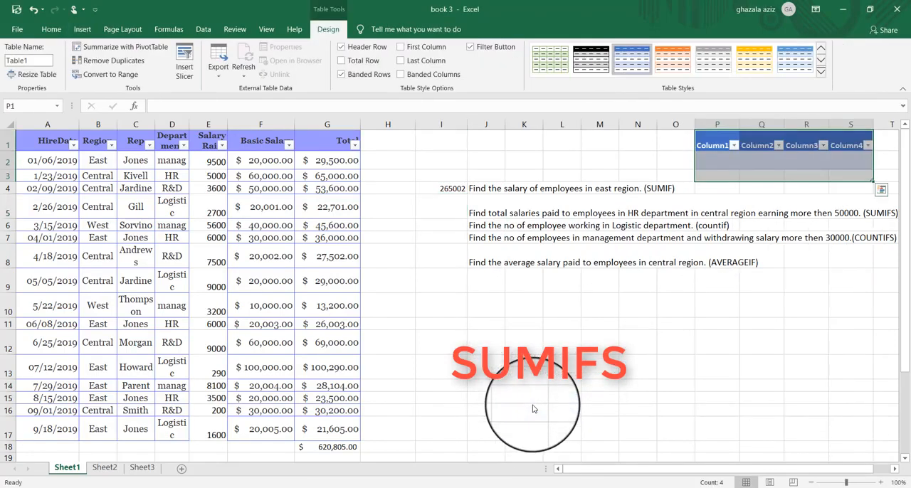
{"action": "left_click", "coordinate": [848, 159]}
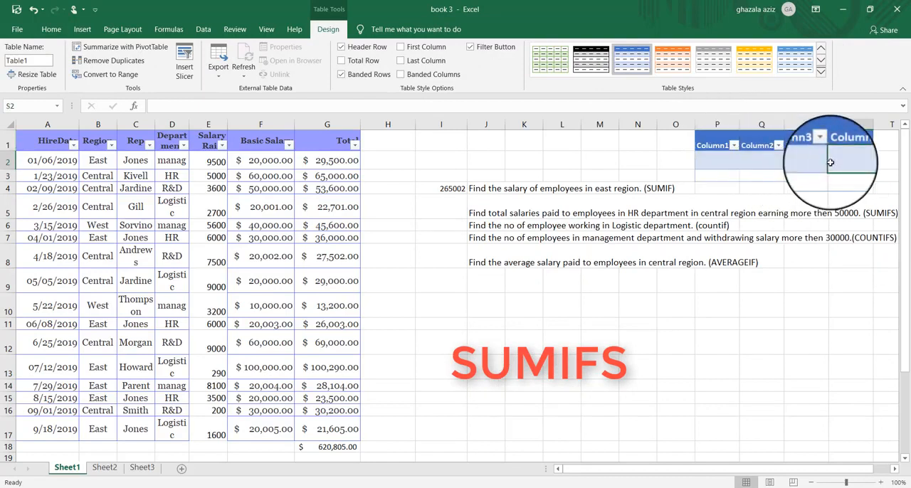
- Rename the first two column headers of the new table Cri.1 and Cri 2
{"action": "left_click", "coordinate": [715, 141]}
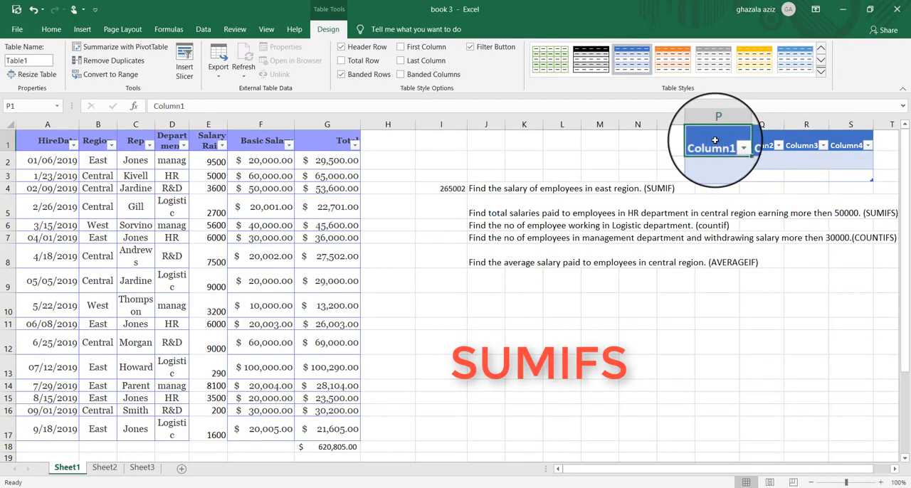
{"action": "type", "text": "C"}
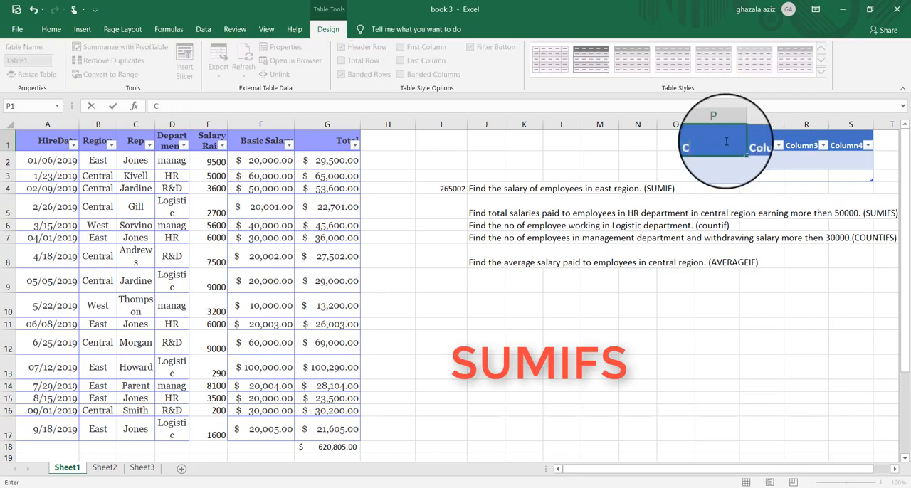
{"action": "type", "text": "ri.1"}
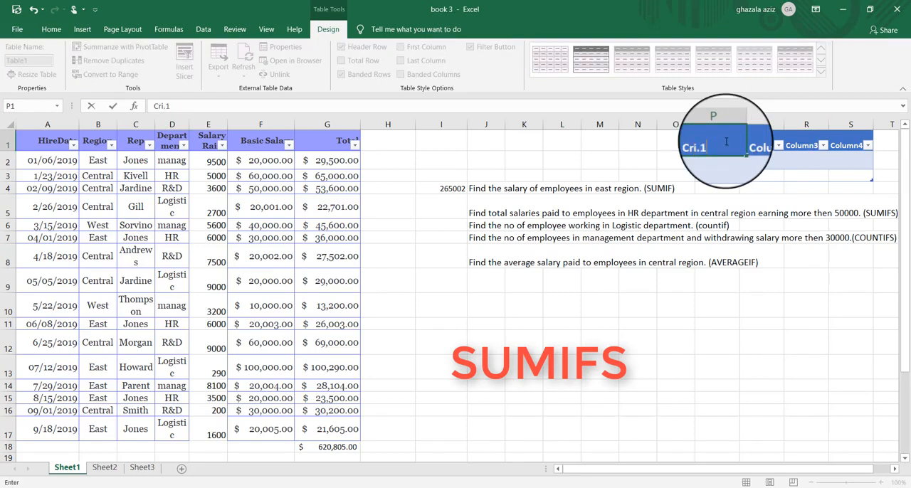
{"action": "left_click", "coordinate": [770, 143]}
{"action": "type", "text": "Cri"}
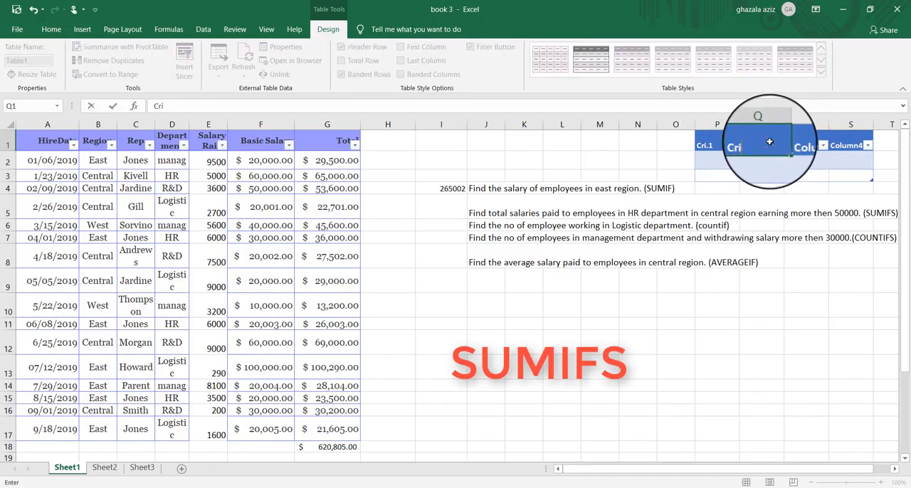
{"action": "type", "text": " 2"}
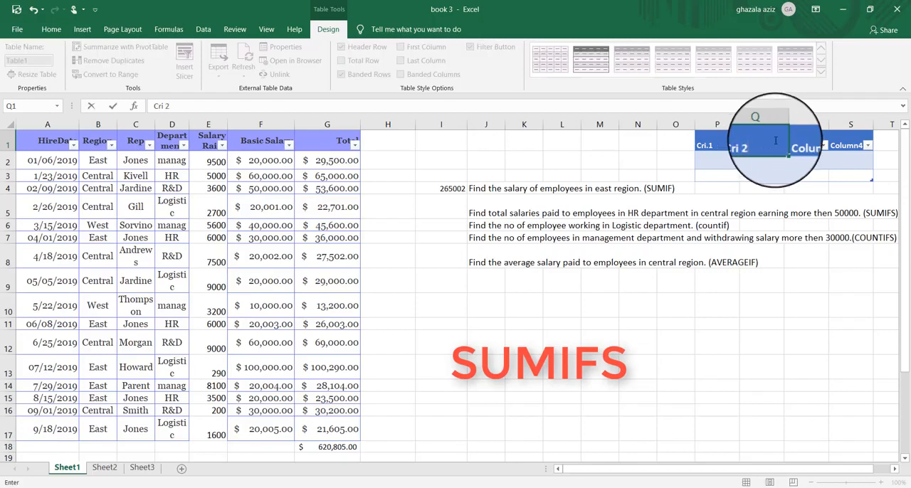
- Rename the new table's third column header Cri 3
{"action": "left_click", "coordinate": [808, 144]}
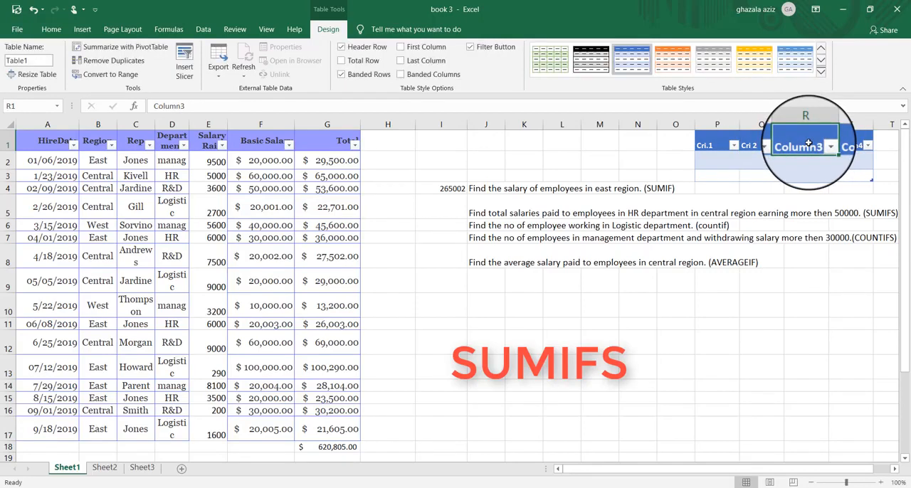
{"action": "type", "text": "c"}
{"action": "key", "text": "BackSpace"}
{"action": "type", "text": "Cri"}
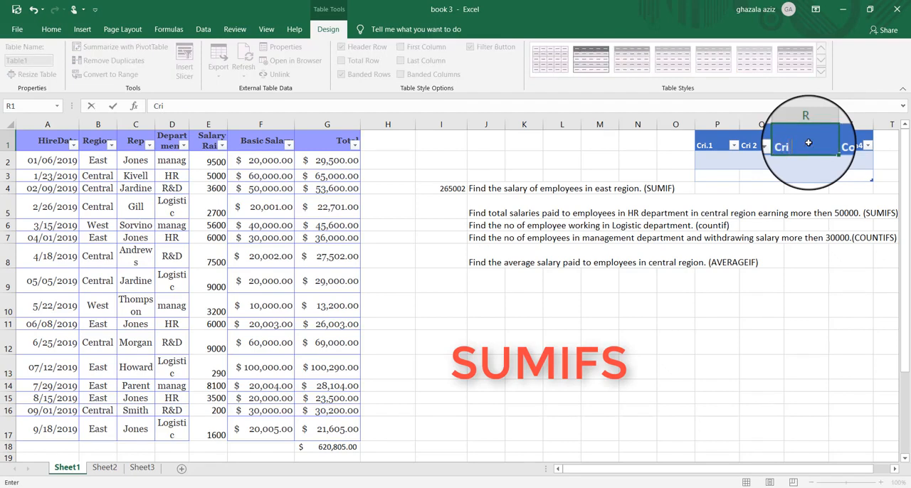
{"action": "type", "text": " 3"}
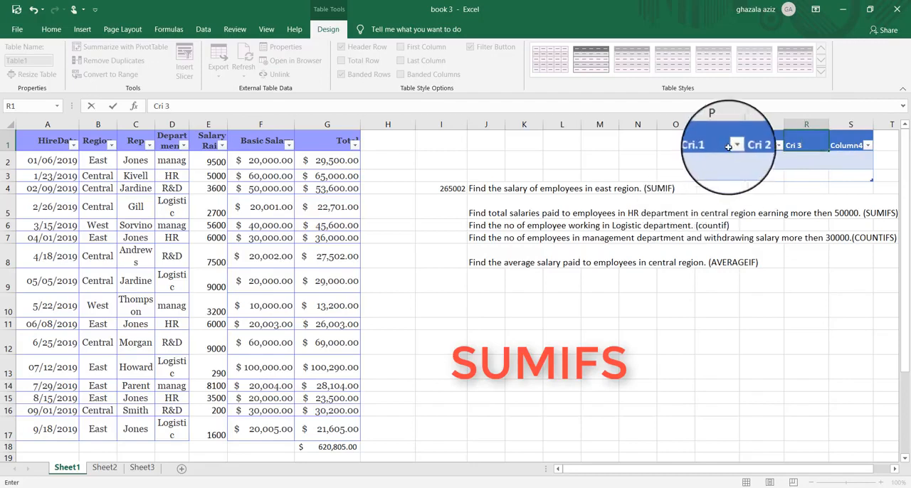
- Enter the first condition, dept -HR, under Cri.1 in cell P2
{"action": "left_click", "coordinate": [717, 160]}
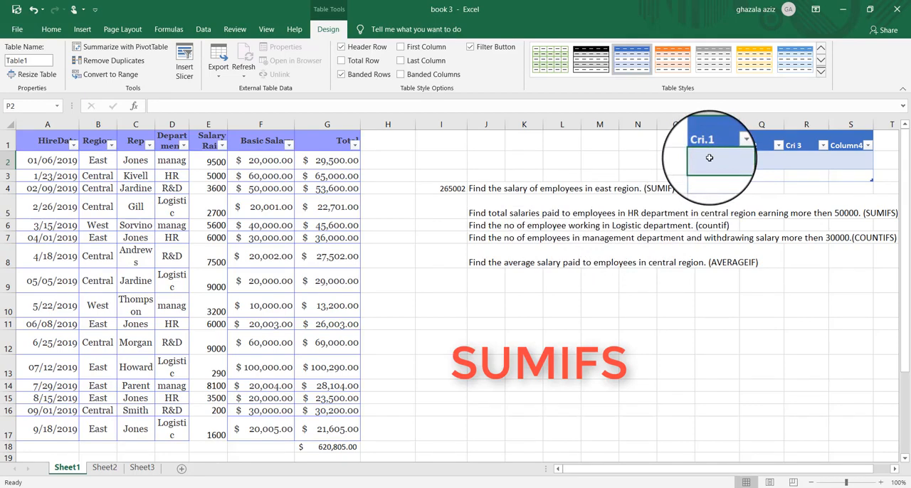
{"action": "type", "text": "de"}
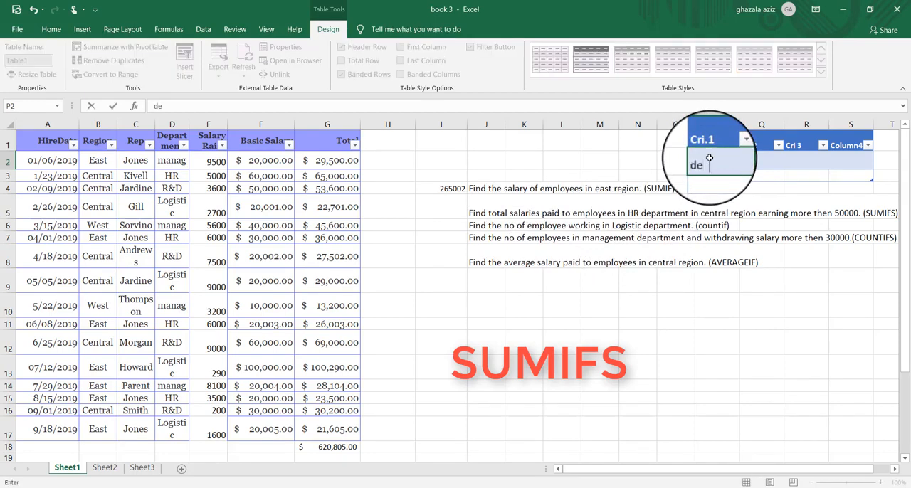
{"action": "type", "text": "pt -HR"}
- Enter region-Central under Cri 2 in cell Q2 and widen column Q to fit the text
{"action": "left_click", "coordinate": [760, 162]}
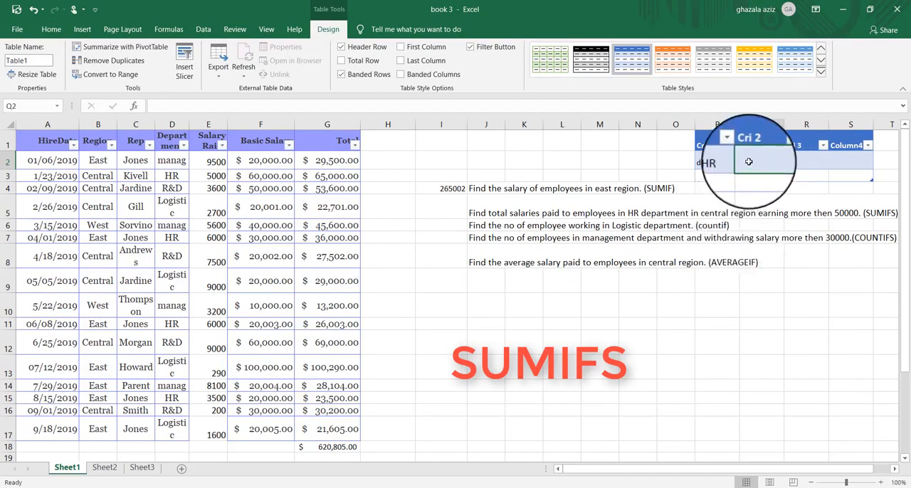
{"action": "type", "text": "re"}
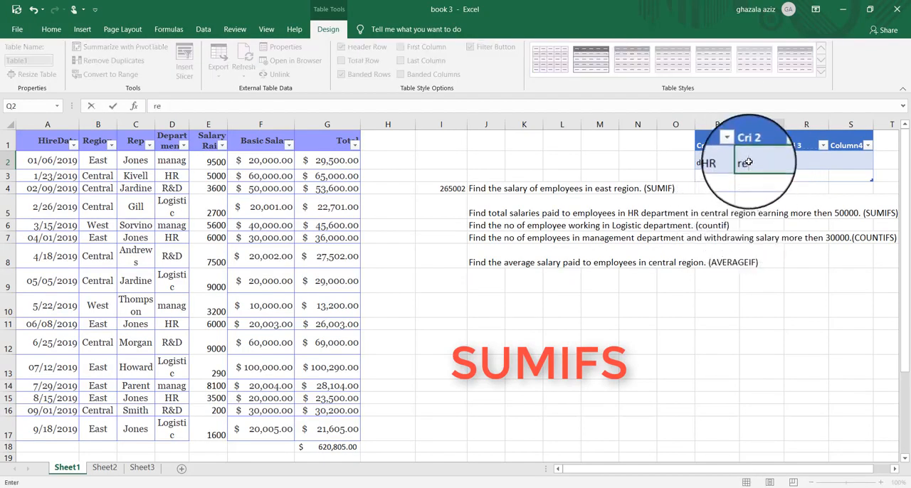
{"action": "type", "text": "gion-Central"}
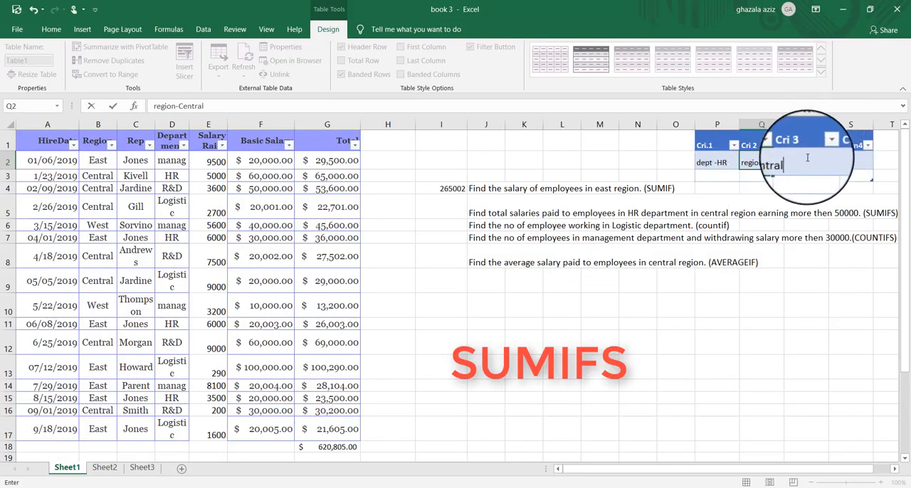
{"action": "left_click", "coordinate": [807, 158]}
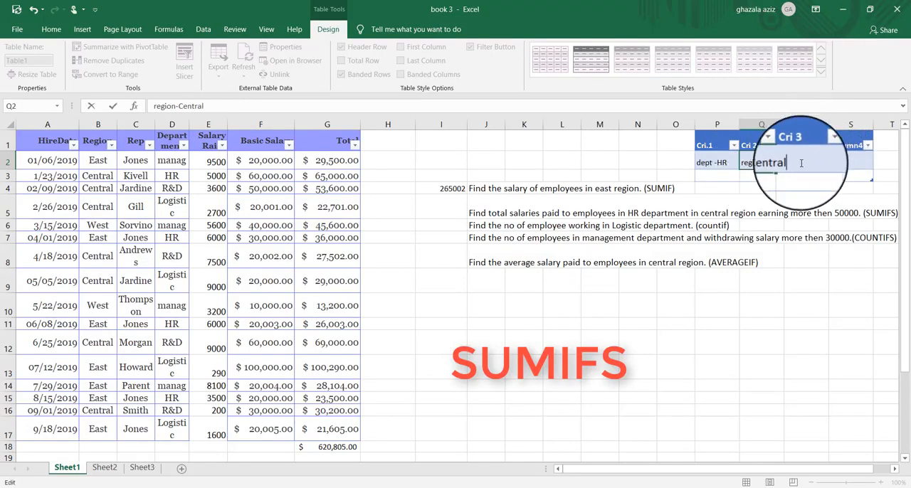
{"action": "left_click", "coordinate": [779, 124]}
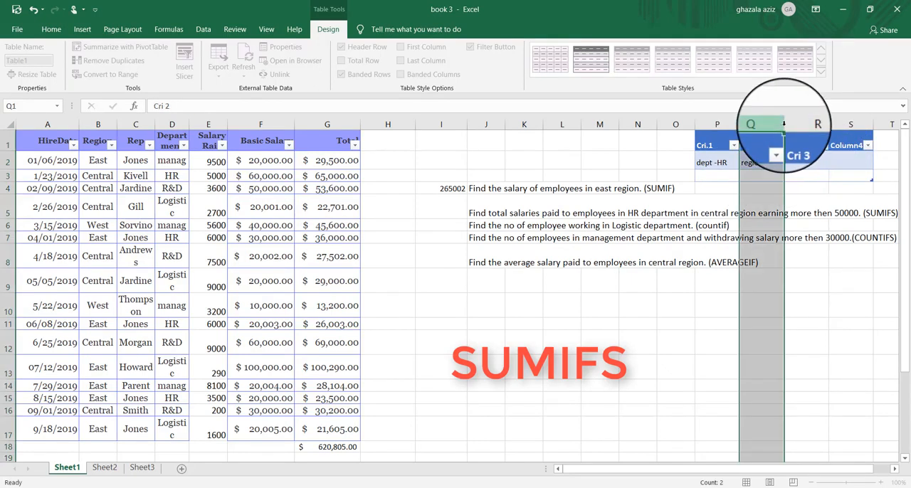
- Enter the salary condition >50000 under Cri 3 in cell R2
{"action": "left_click", "coordinate": [806, 159]}
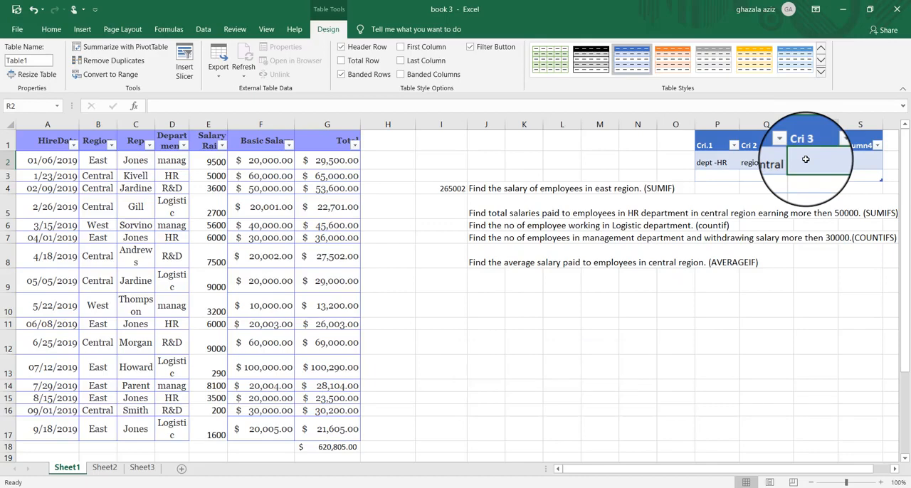
{"action": "type", "text": ">"}
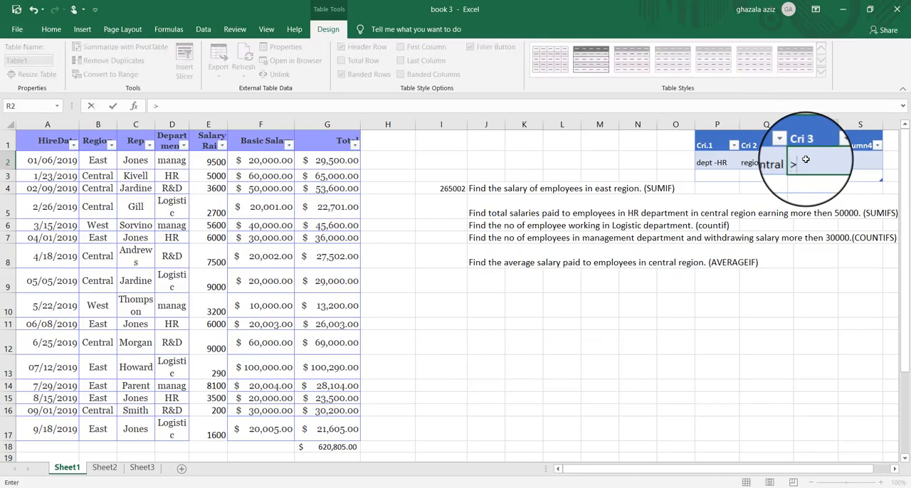
{"action": "type", "text": "50000"}
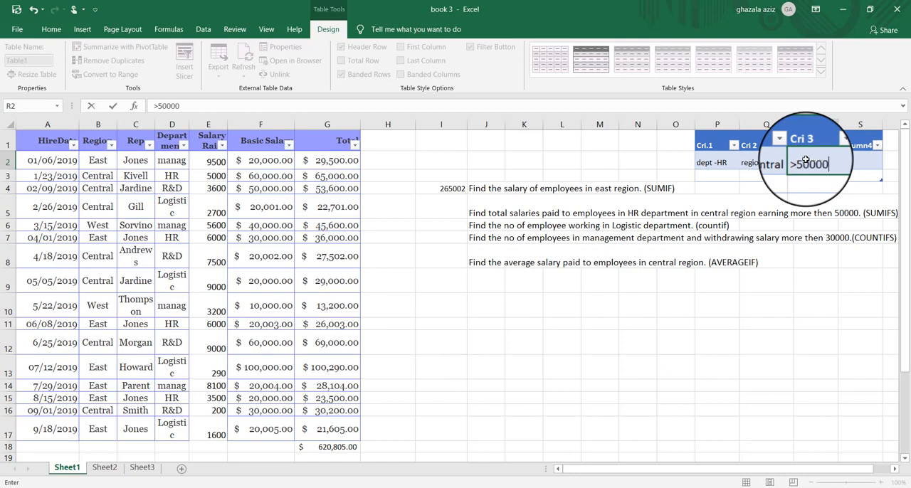
{"action": "left_click", "coordinate": [804, 196]}
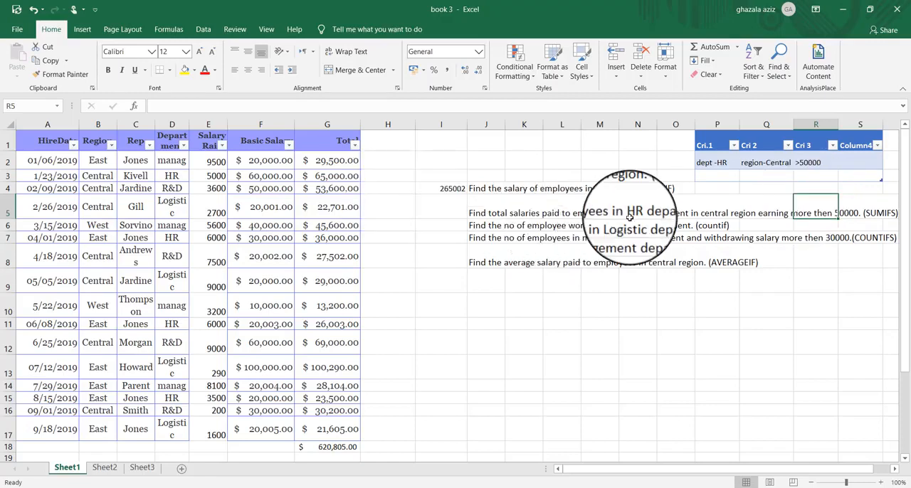
- Start a SUMIFS function in cell I5 with the whole Total column (G:G) as its sum range
{"action": "left_click", "coordinate": [442, 212]}
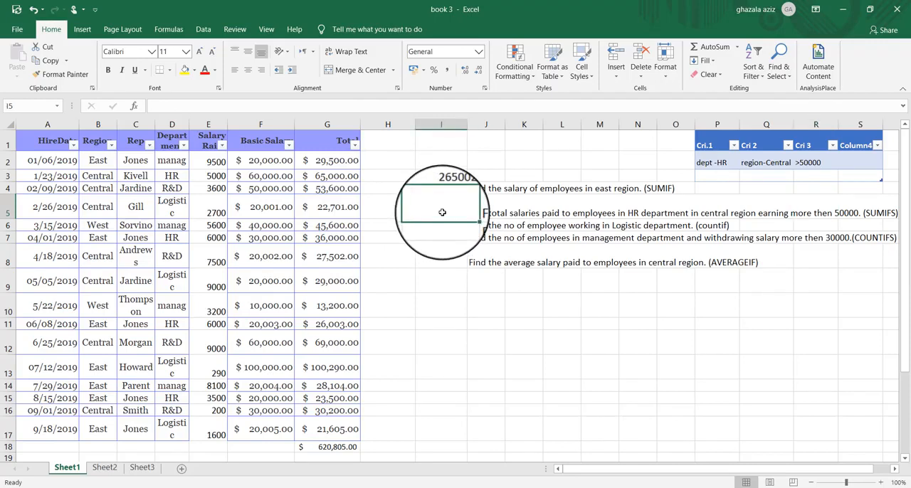
{"action": "type", "text": "="}
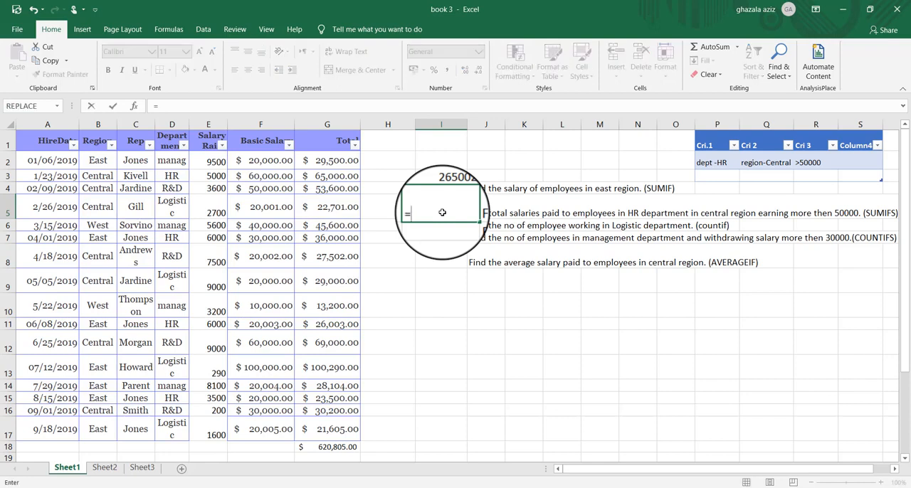
{"action": "type", "text": "sum"}
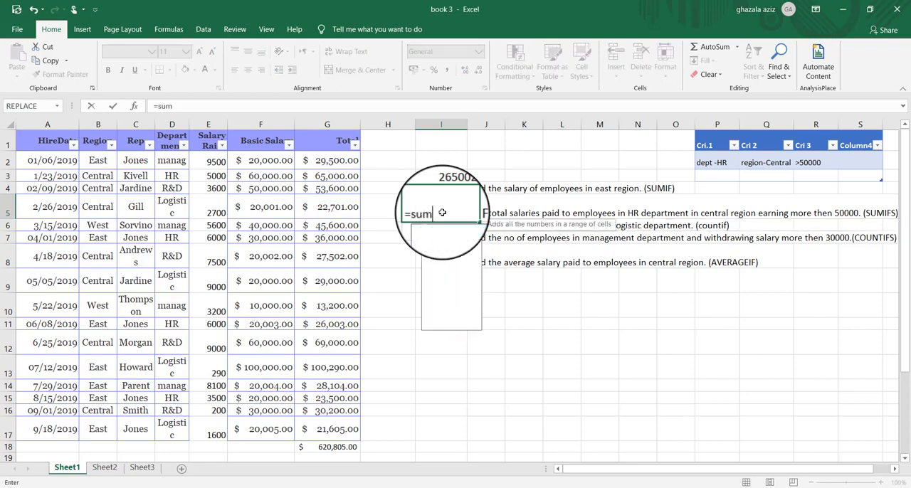
{"action": "type", "text": "ifs"}
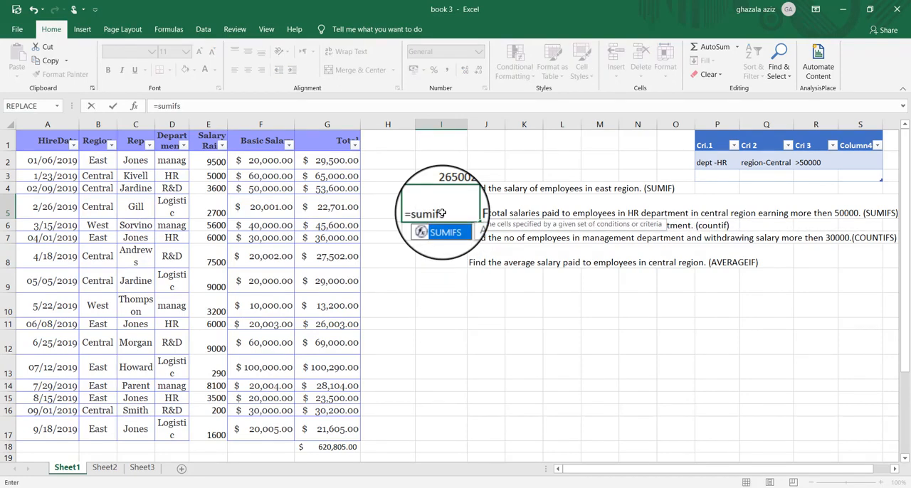
{"action": "double_click", "coordinate": [445, 226]}
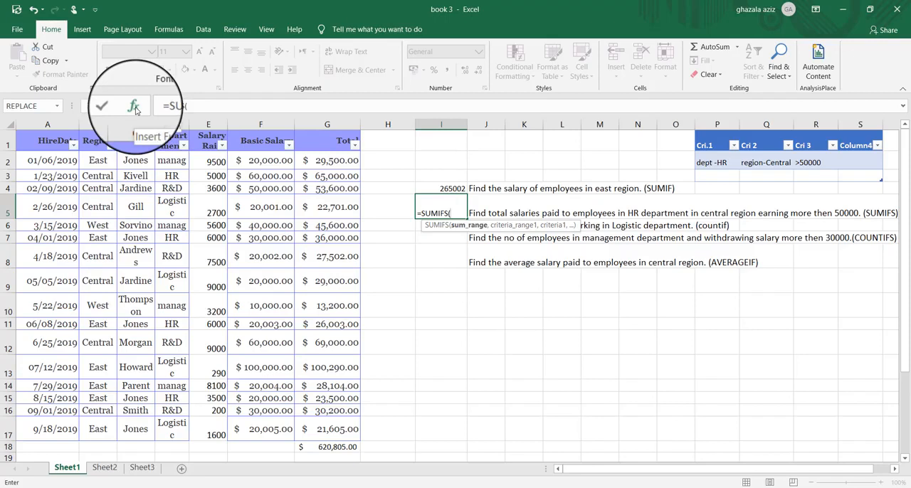
{"action": "left_click", "coordinate": [134, 107]}
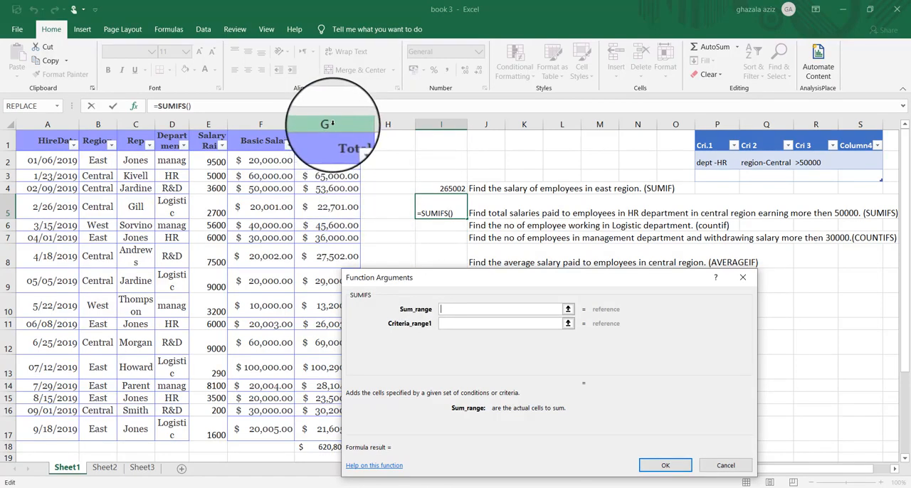
{"action": "left_click", "coordinate": [331, 124]}
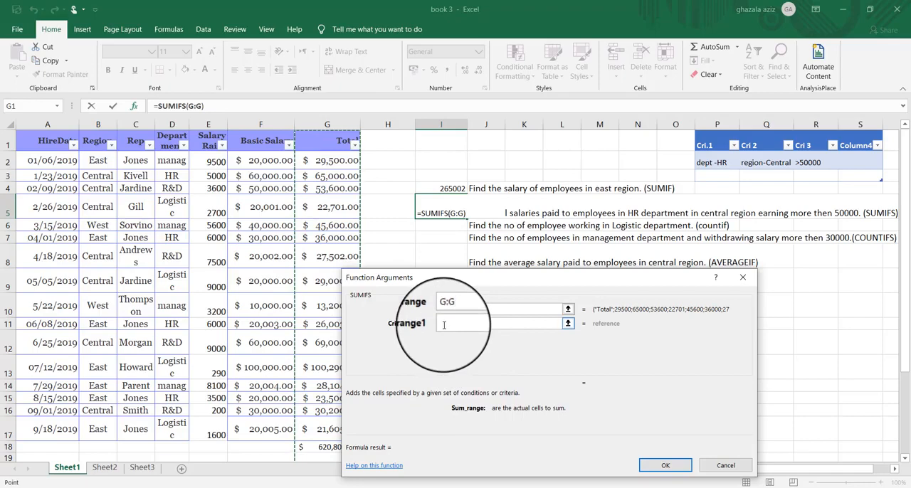
- Set the first SUMIFS criteria range to the whole Department column (D:D) and its criteria to HR
{"action": "left_click", "coordinate": [444, 325]}
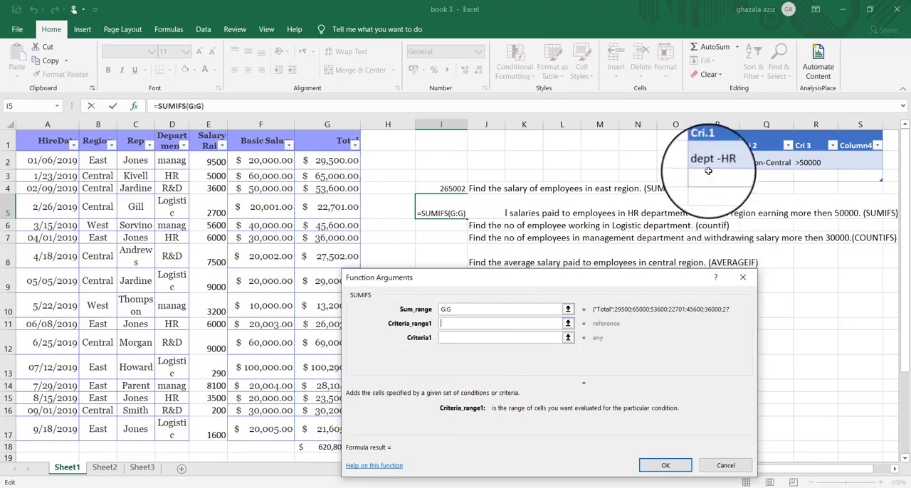
{"action": "left_click", "coordinate": [181, 123]}
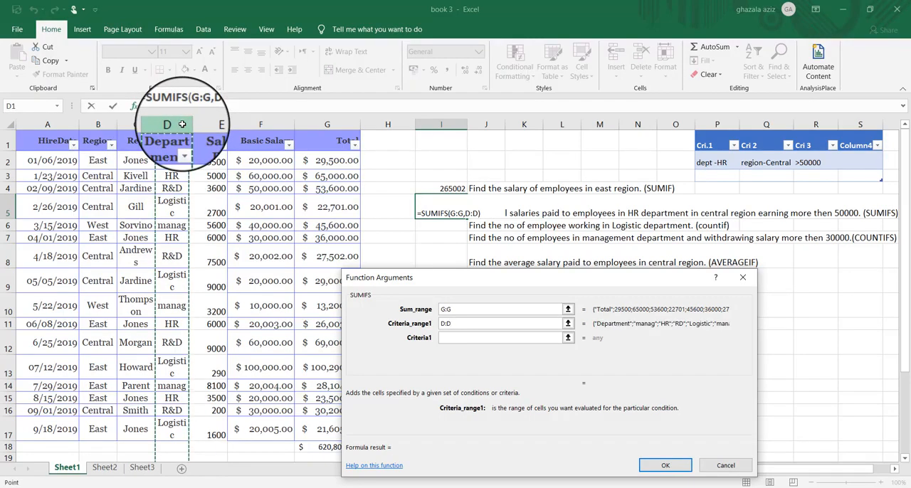
{"action": "left_click", "coordinate": [443, 340]}
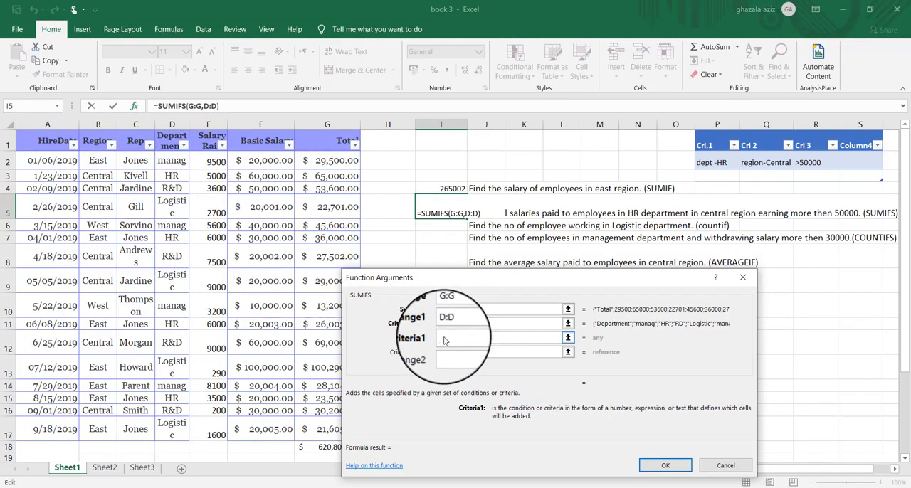
{"action": "type", "text": "HR"}
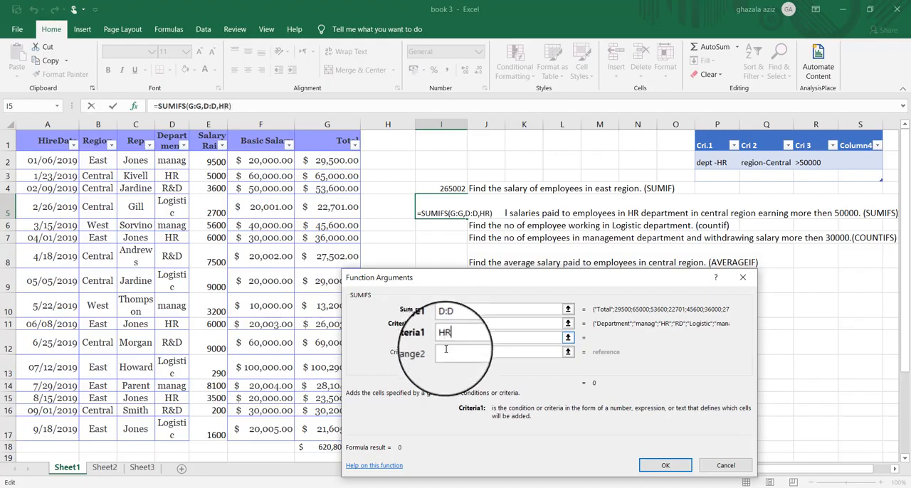
- Set the second SUMIFS criteria range to the whole Region column (B:B) and its criteria to central
{"action": "left_click", "coordinate": [446, 354]}
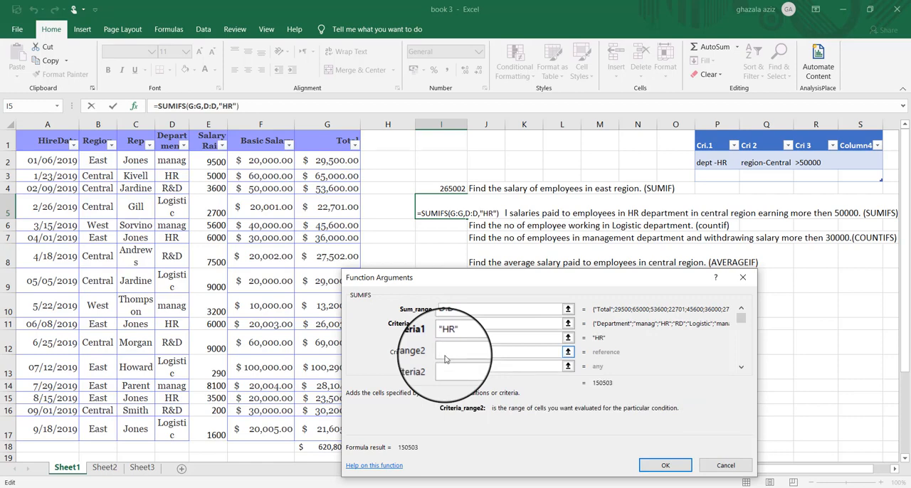
{"action": "left_click", "coordinate": [106, 124]}
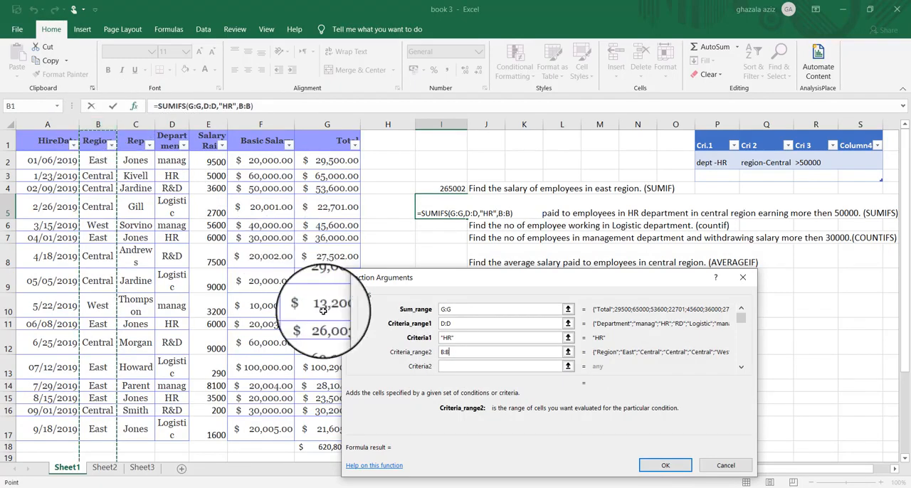
{"action": "left_click", "coordinate": [443, 366]}
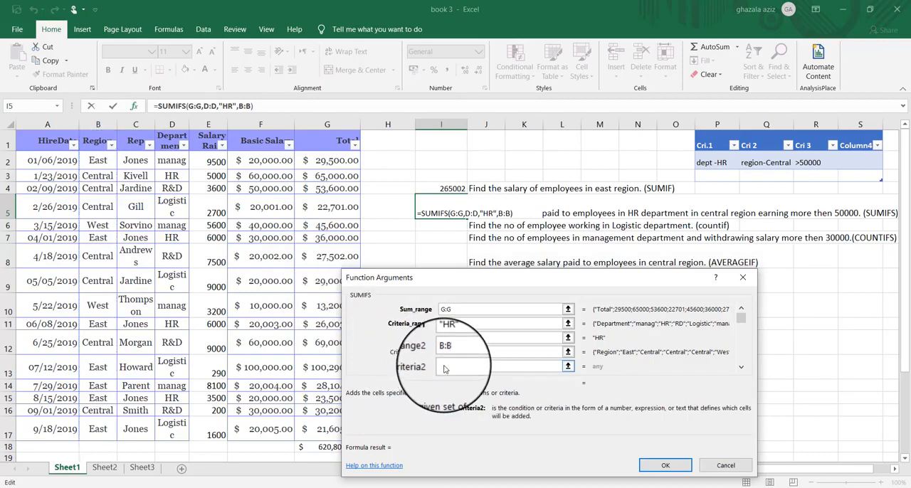
{"action": "type", "text": "central"}
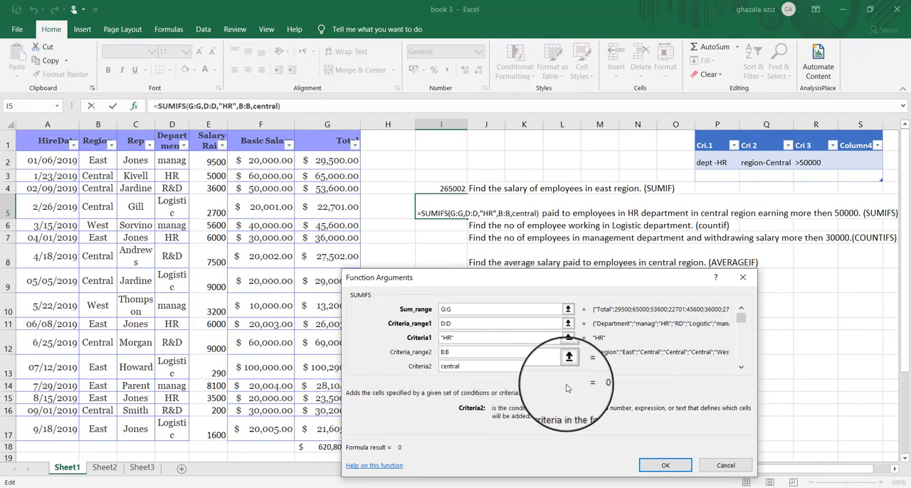
- Set the third SUMIFS criteria range to the whole Total column (G:G) with criteria >50000, and complete the formula
{"action": "left_click", "coordinate": [741, 368]}
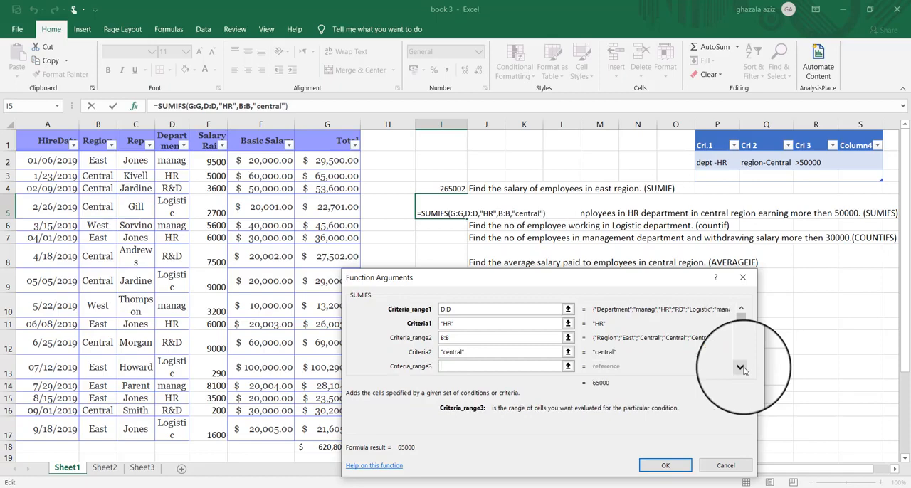
{"action": "left_click", "coordinate": [346, 125]}
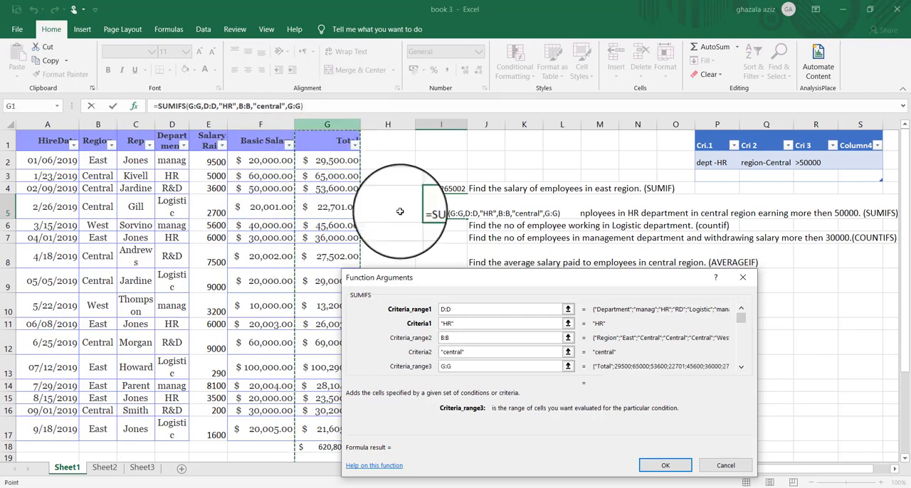
{"action": "left_click", "coordinate": [741, 368]}
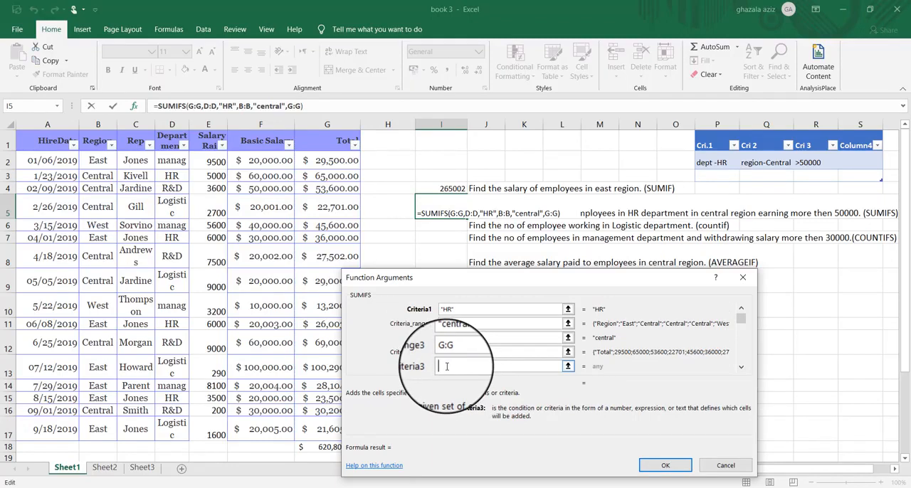
{"action": "type", "text": ">50000"}
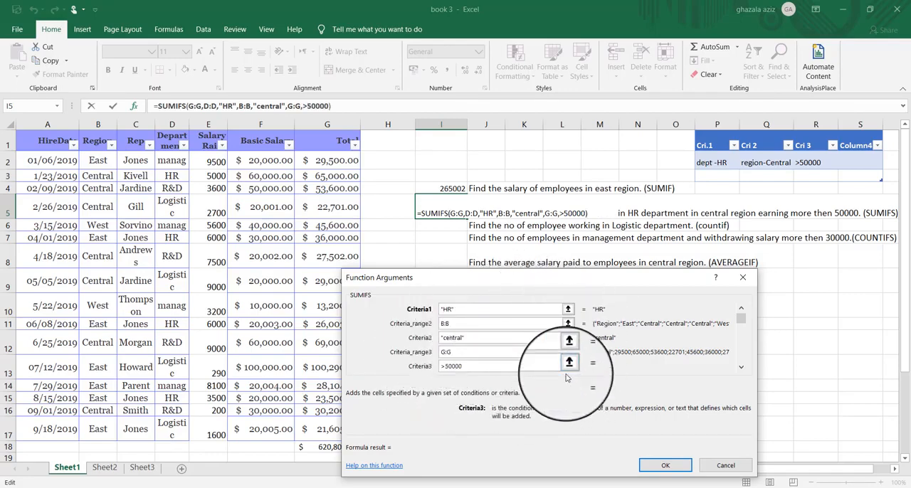
{"action": "left_click", "coordinate": [663, 465]}
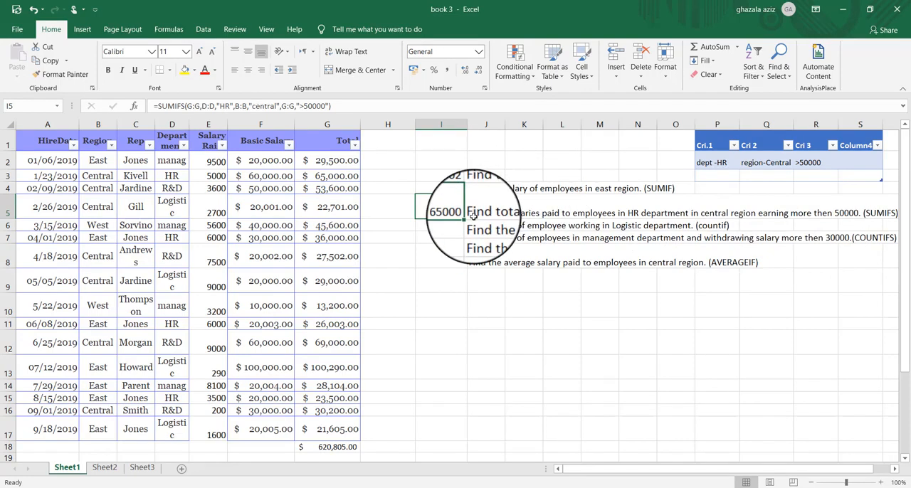
- Filter the Region column of the salary table to show only Central
{"action": "left_click", "coordinate": [112, 148]}
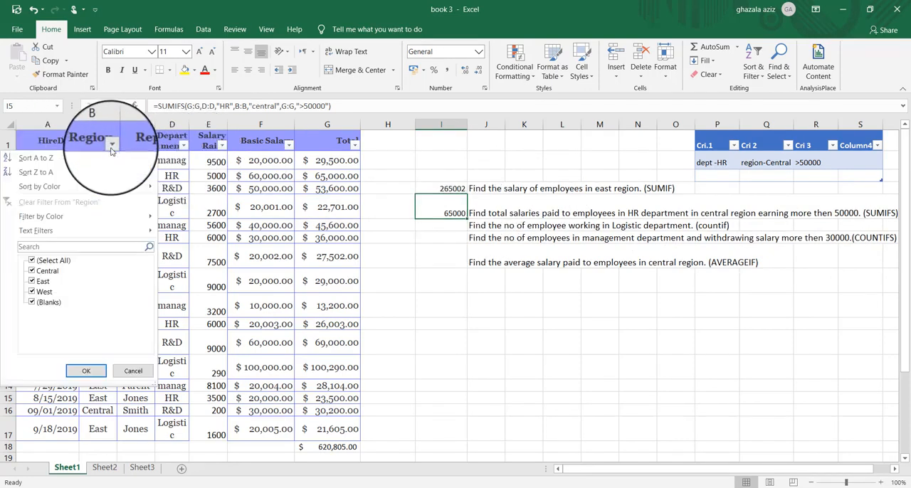
{"action": "left_click", "coordinate": [32, 283]}
{"action": "left_click", "coordinate": [32, 298]}
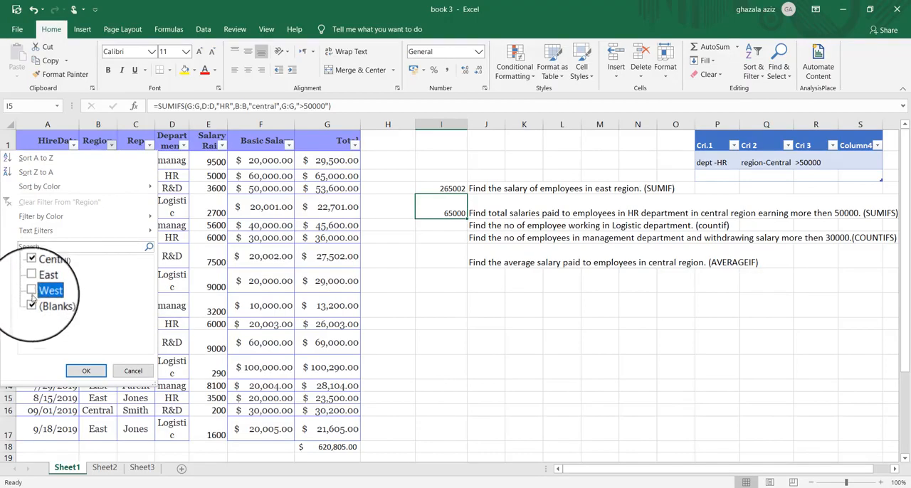
{"action": "left_click", "coordinate": [32, 302]}
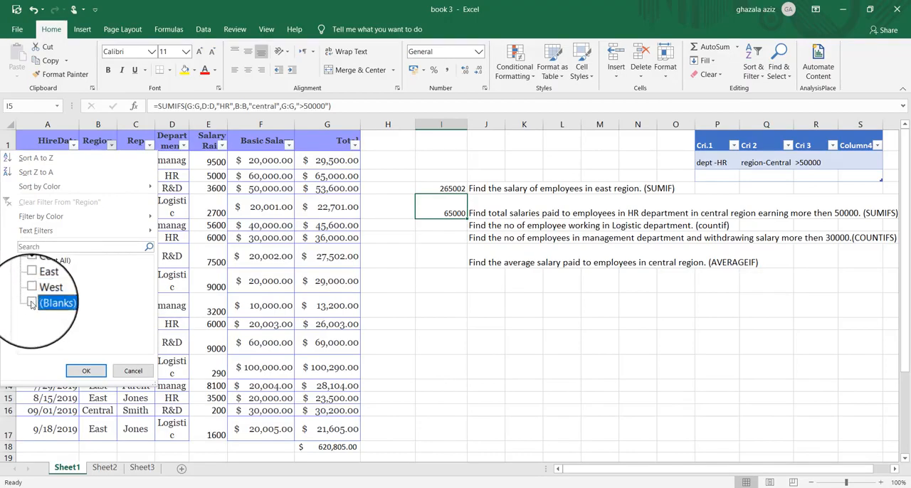
{"action": "left_click", "coordinate": [87, 372]}
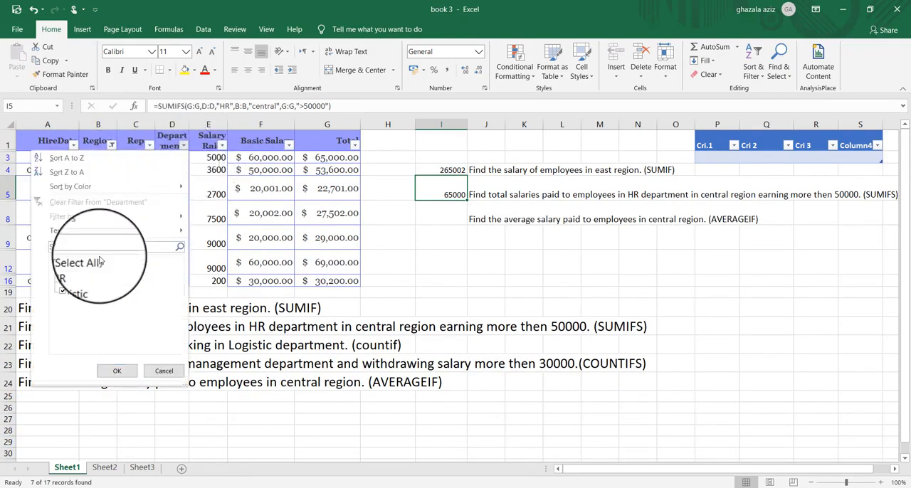
- Filter the Department column of the salary table to show only HR
{"action": "left_click", "coordinate": [63, 282]}
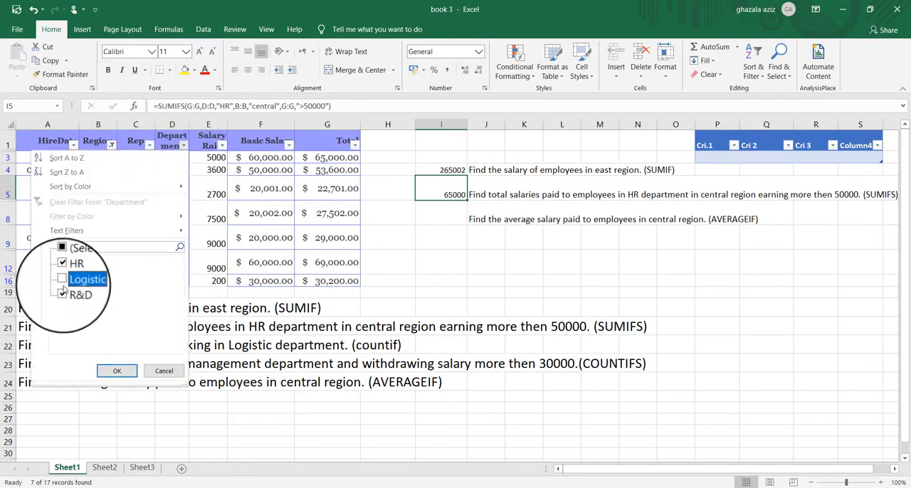
{"action": "left_click", "coordinate": [62, 291]}
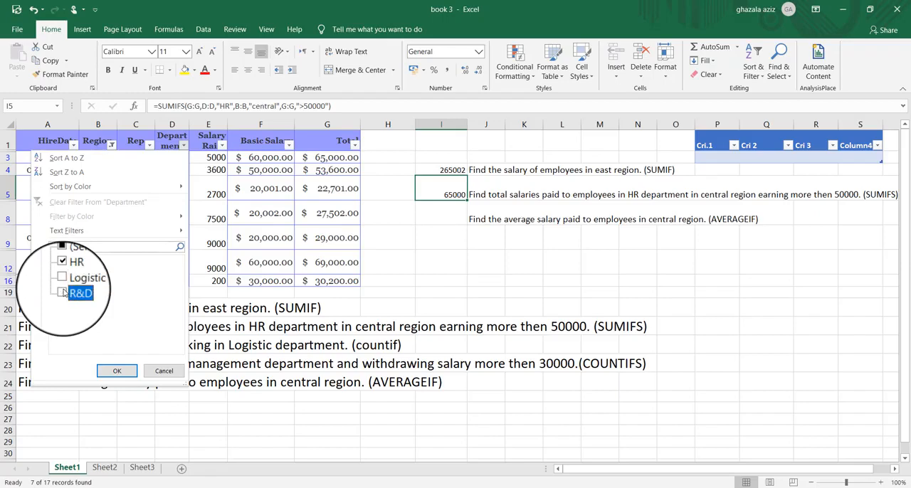
{"action": "left_click", "coordinate": [118, 380]}
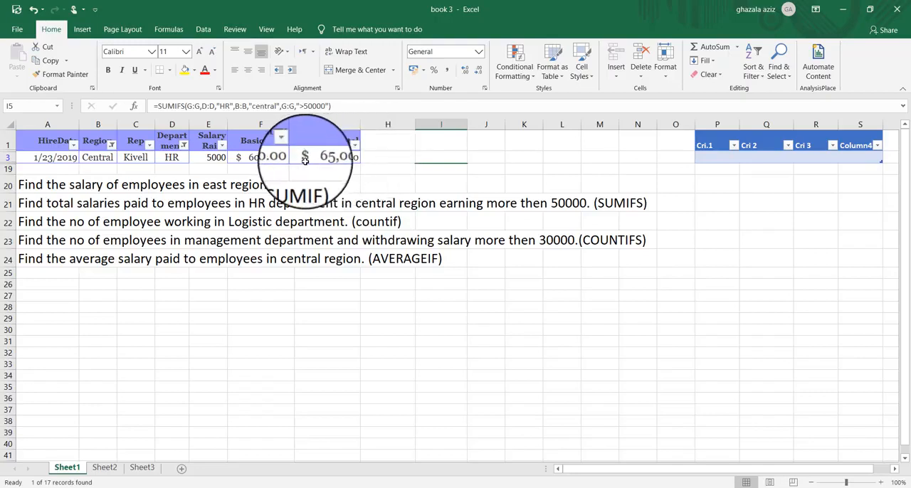
- Reselect all values in the Region and Department filters to show the full salary table again
{"action": "left_click", "coordinate": [112, 145]}
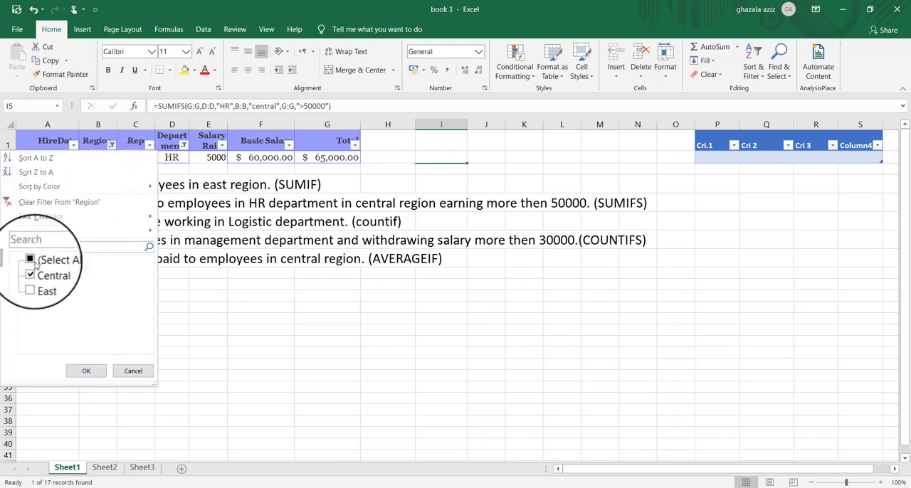
{"action": "left_click", "coordinate": [32, 260]}
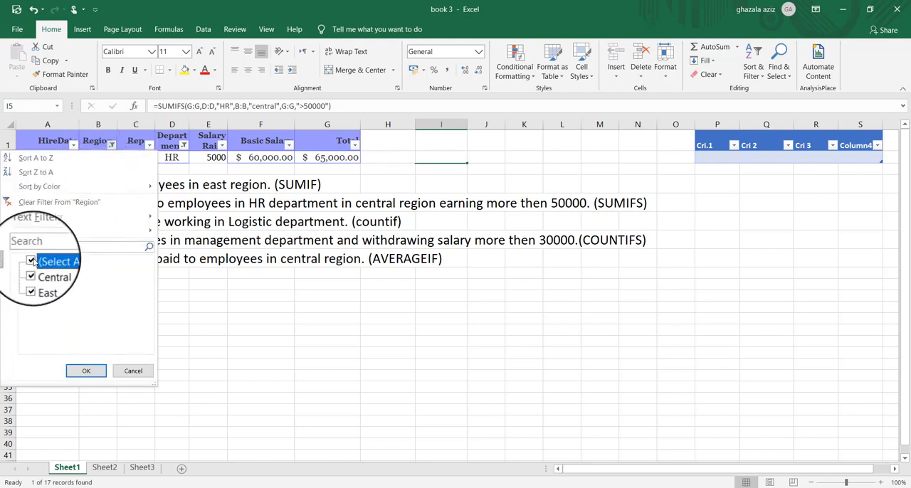
{"action": "left_click", "coordinate": [87, 372]}
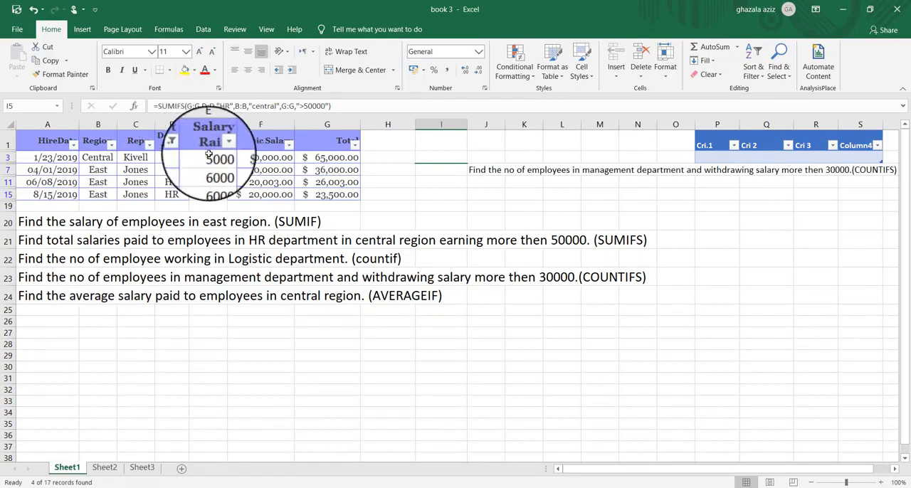
{"action": "left_click", "coordinate": [183, 145]}
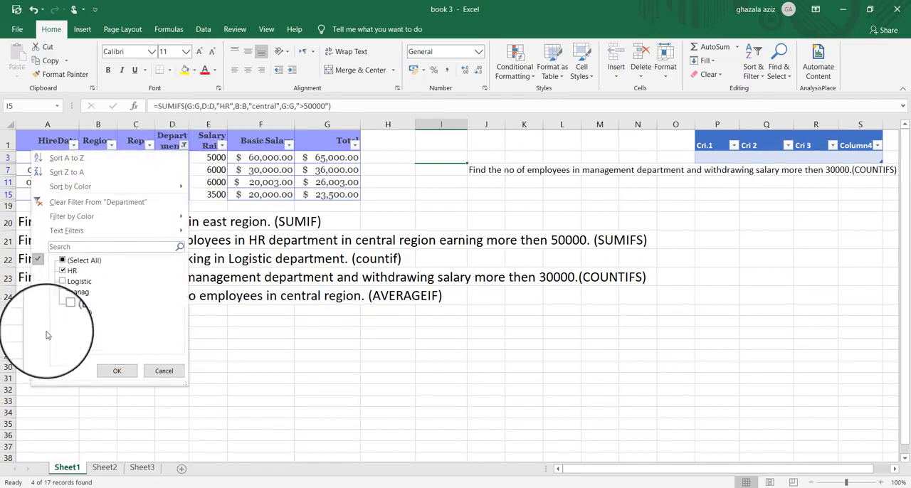
{"action": "left_click", "coordinate": [71, 260]}
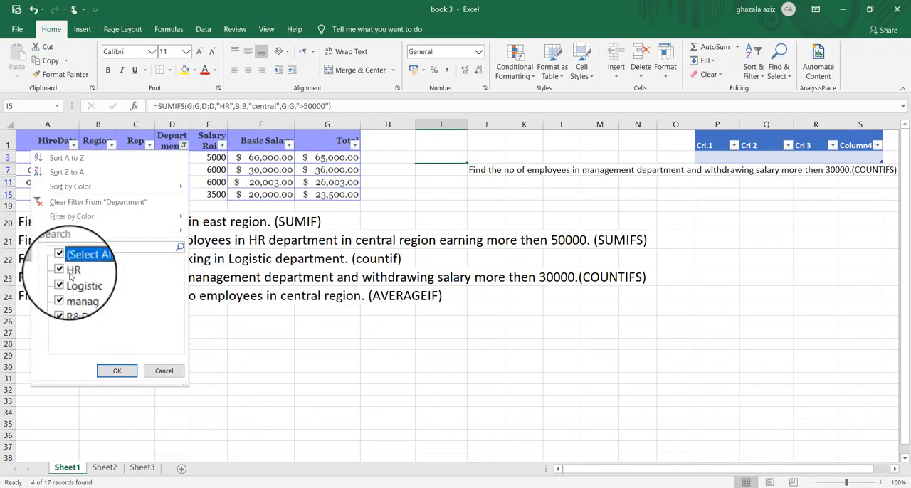
{"action": "left_click", "coordinate": [115, 370]}
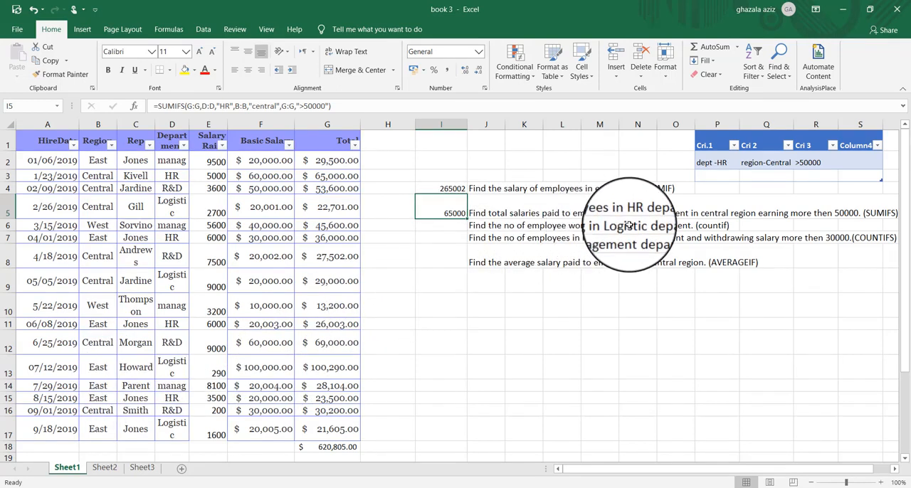
- Enter a COUNT formula in cell I10 that counts the whole Basic Salary column (F:F)
{"action": "left_click", "coordinate": [441, 228]}
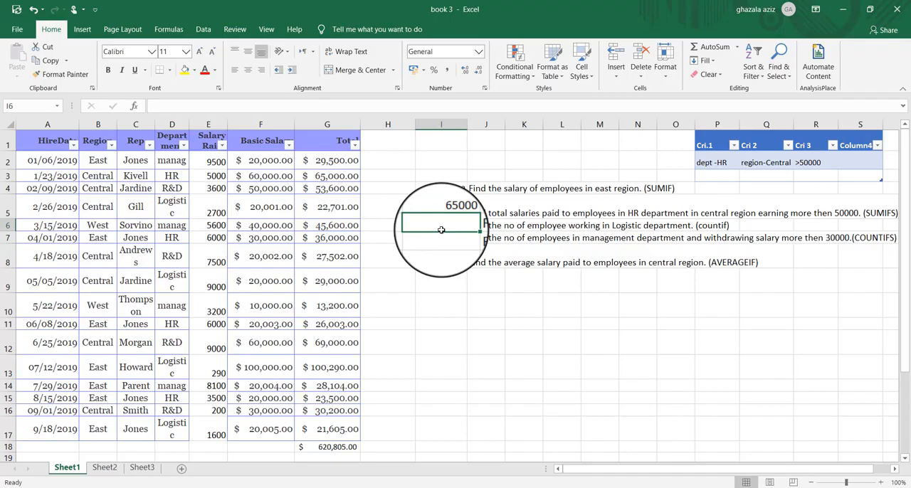
{"action": "left_click", "coordinate": [445, 307]}
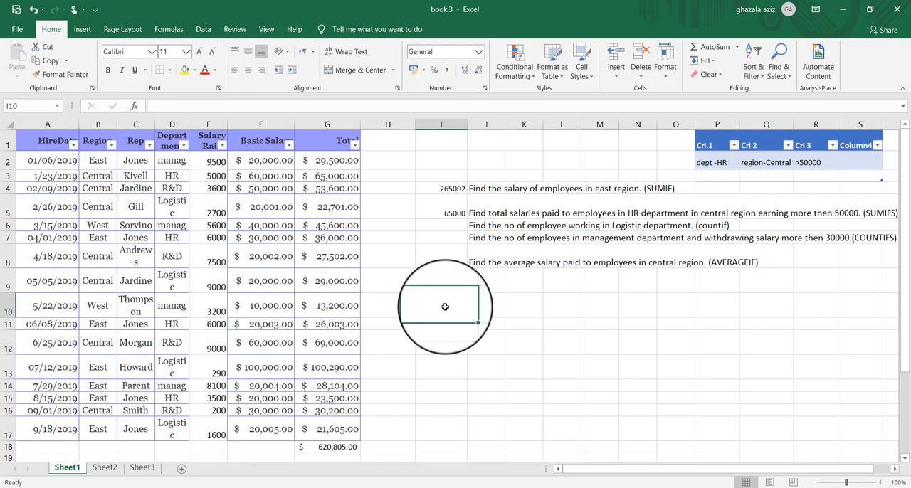
{"action": "type", "text": "="}
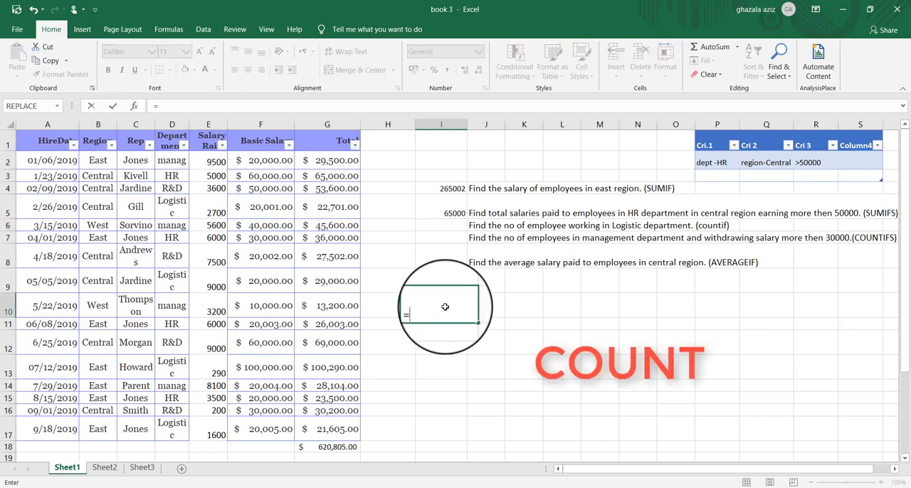
{"action": "type", "text": "cou"}
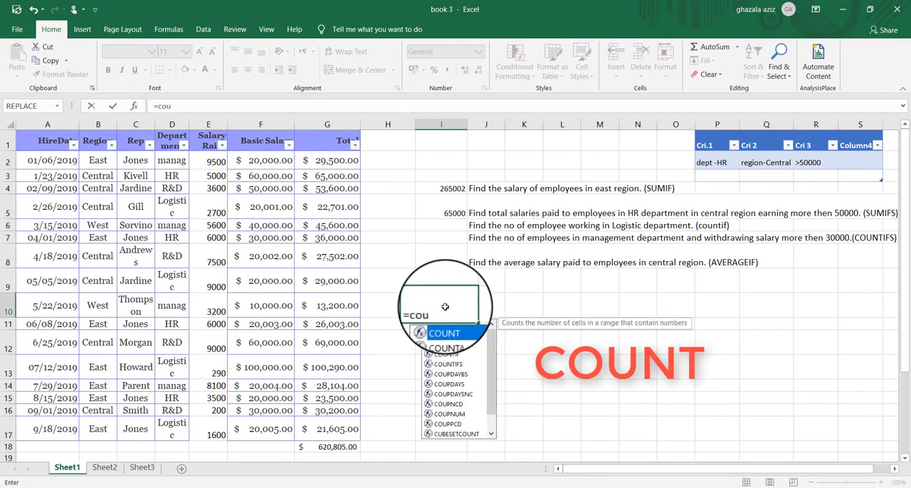
{"action": "type", "text": "n"}
{"action": "double_click", "coordinate": [447, 328]}
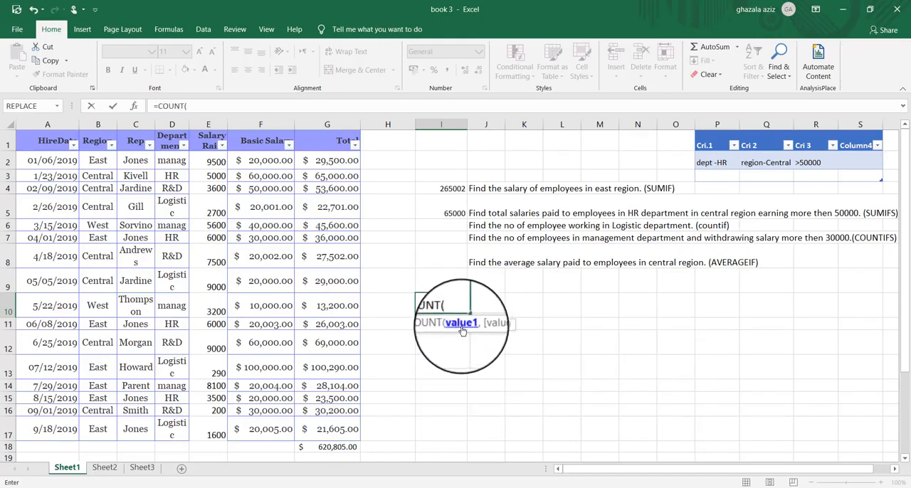
{"action": "left_click", "coordinate": [260, 124]}
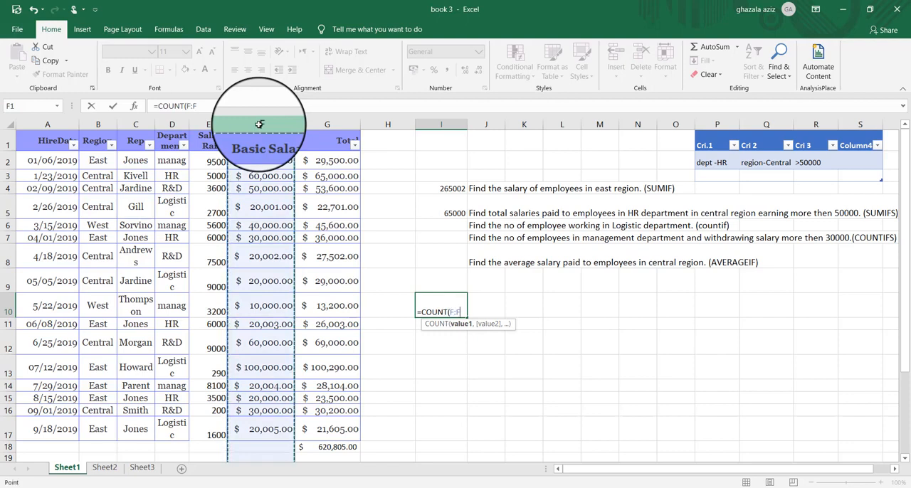
{"action": "key", "text": "Return"}
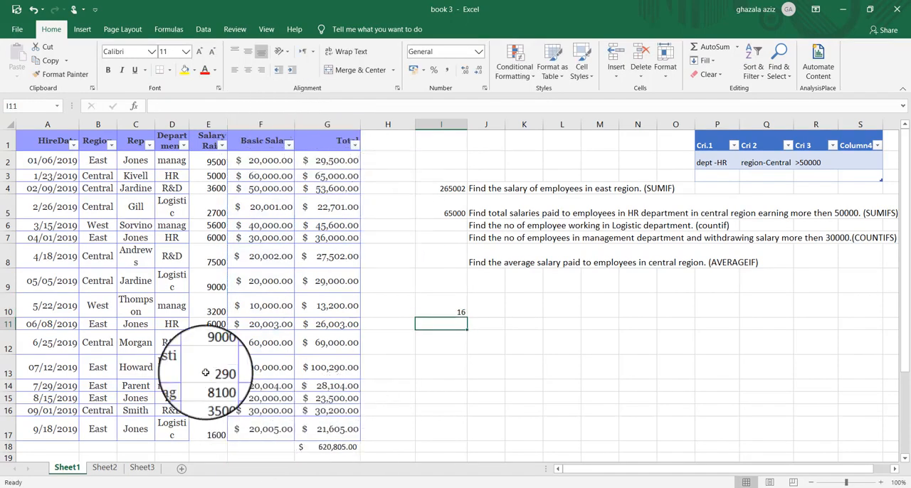
{"action": "left_click", "coordinate": [424, 305]}
{"action": "type", "text": "16"}
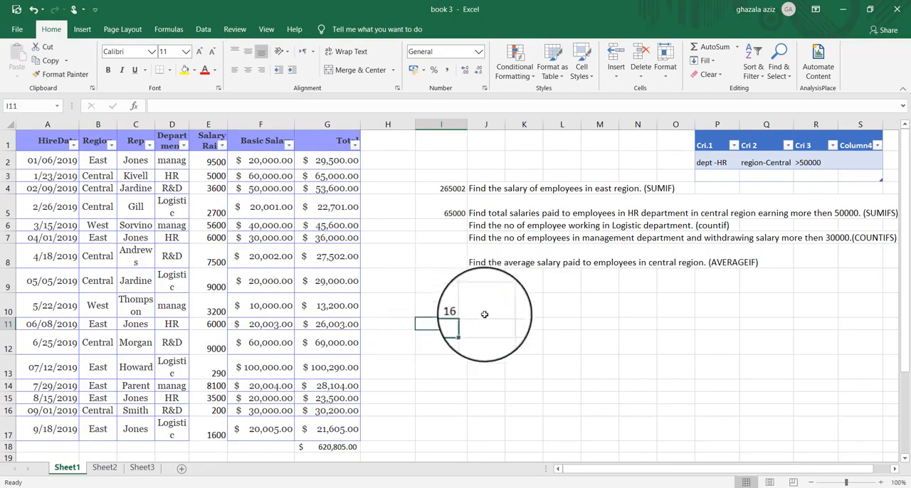
{"action": "key", "text": "Up"}
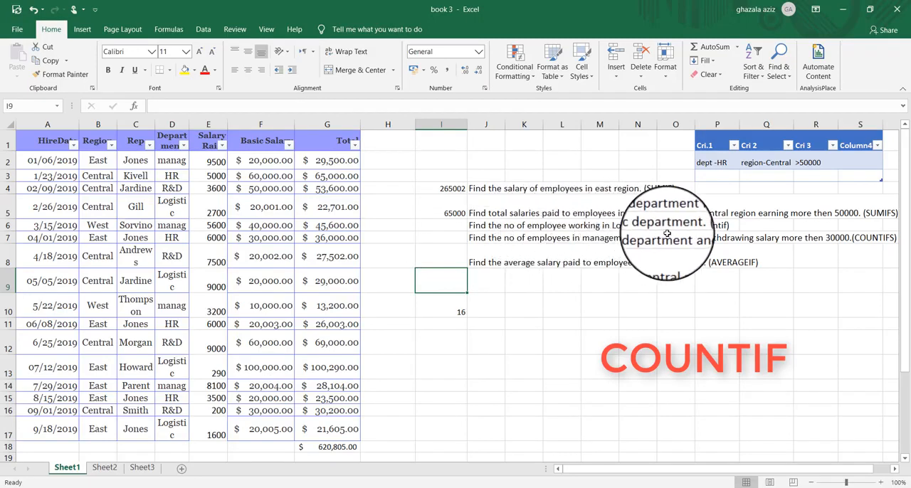
- Enter a COUNTIF formula in cell I6 that counts "Logistic" in the whole Department column (D:D)
{"action": "left_click", "coordinate": [437, 227]}
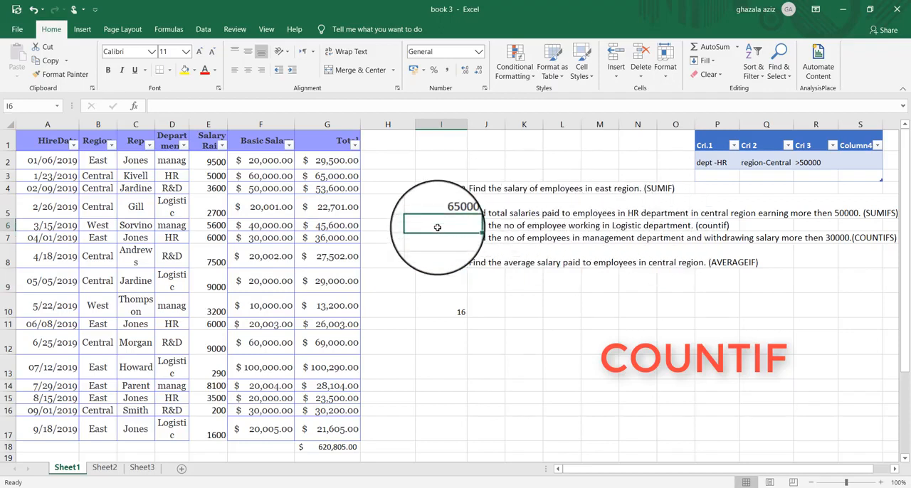
{"action": "type", "text": "=count"}
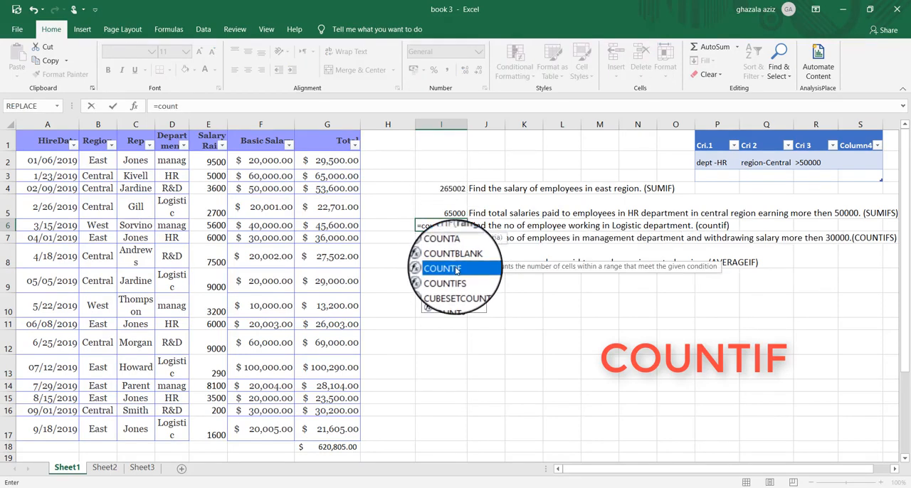
{"action": "double_click", "coordinate": [456, 269]}
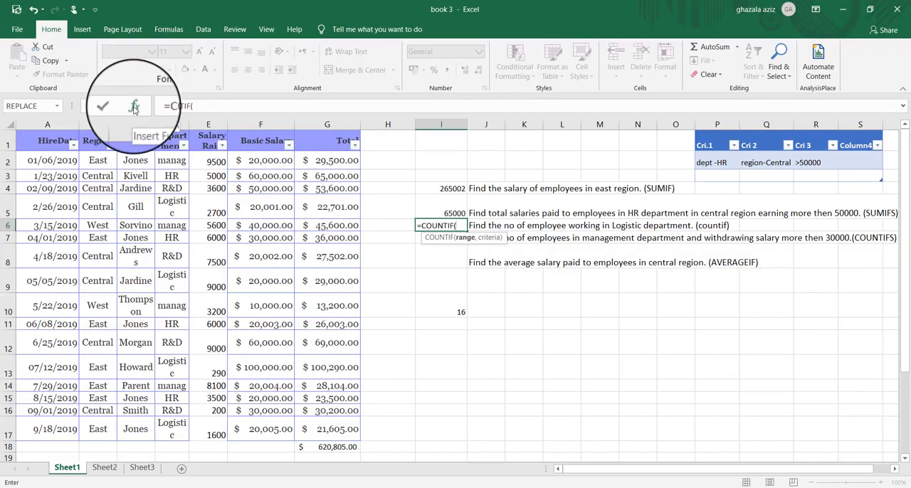
{"action": "left_click", "coordinate": [133, 107]}
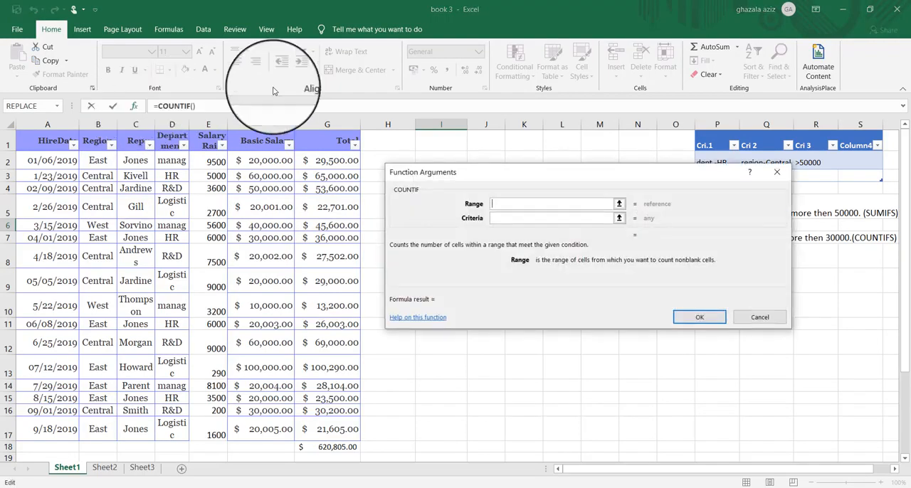
{"action": "left_click_drag", "start_coordinate": [567, 179], "coordinate": [618, 301]}
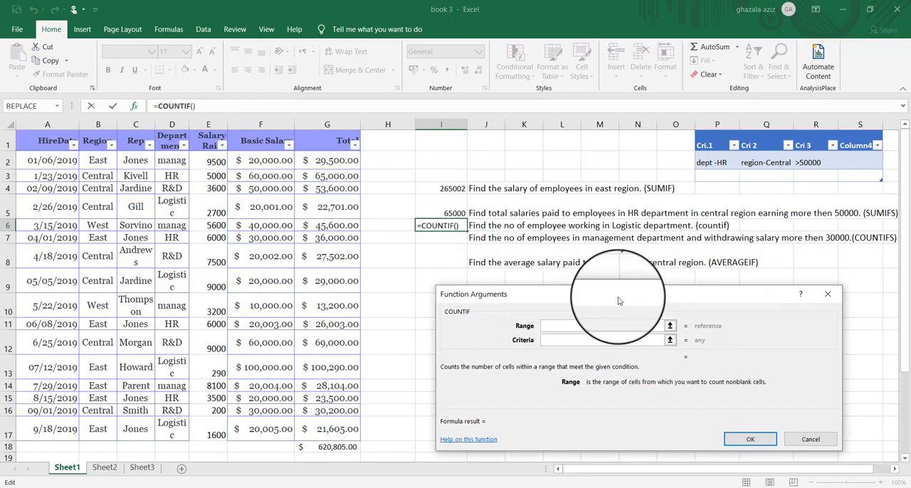
{"action": "left_click", "coordinate": [178, 124]}
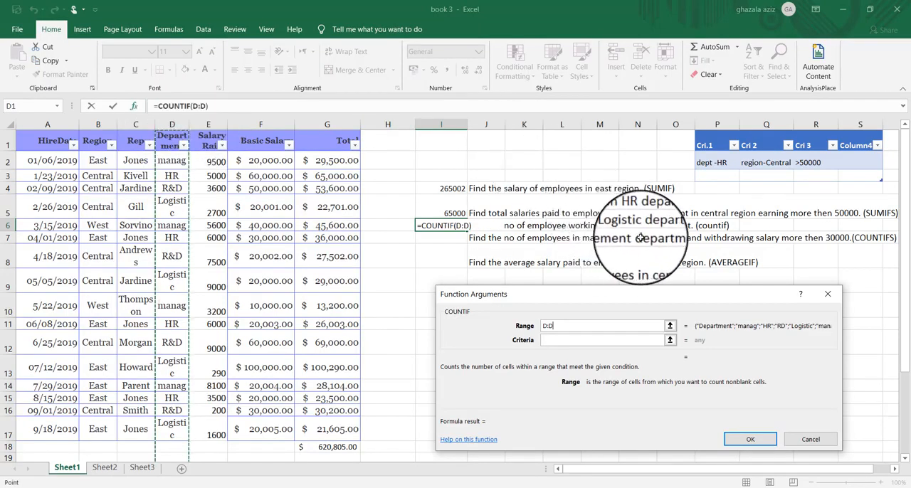
{"action": "left_click", "coordinate": [548, 339]}
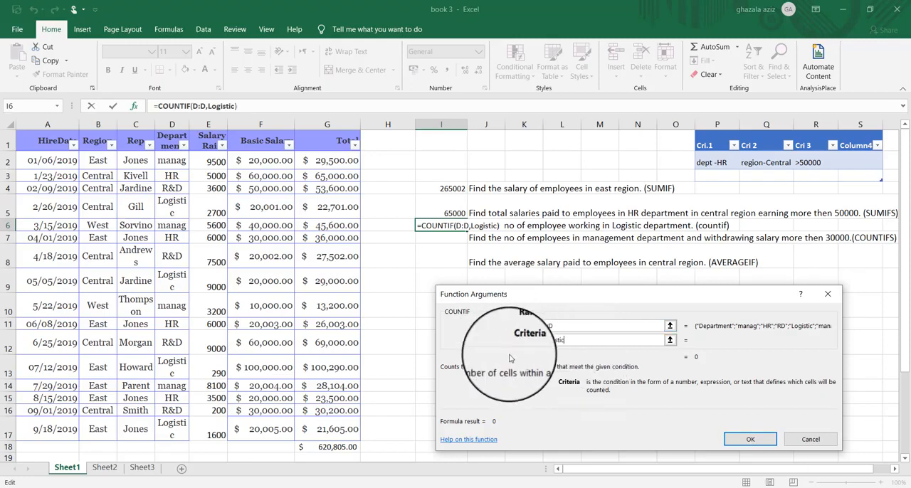
{"action": "left_click", "coordinate": [748, 439]}
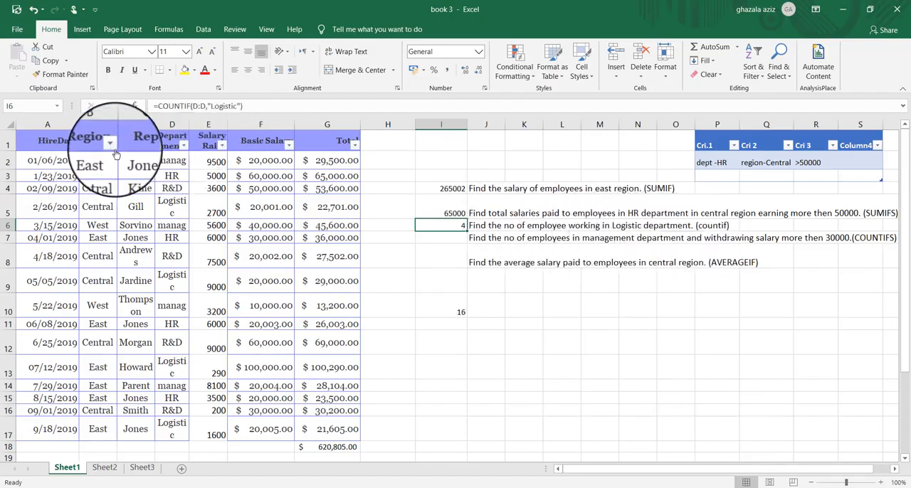
- Filter the Department column of the salary table to show only Logistic
{"action": "left_click", "coordinate": [183, 147]}
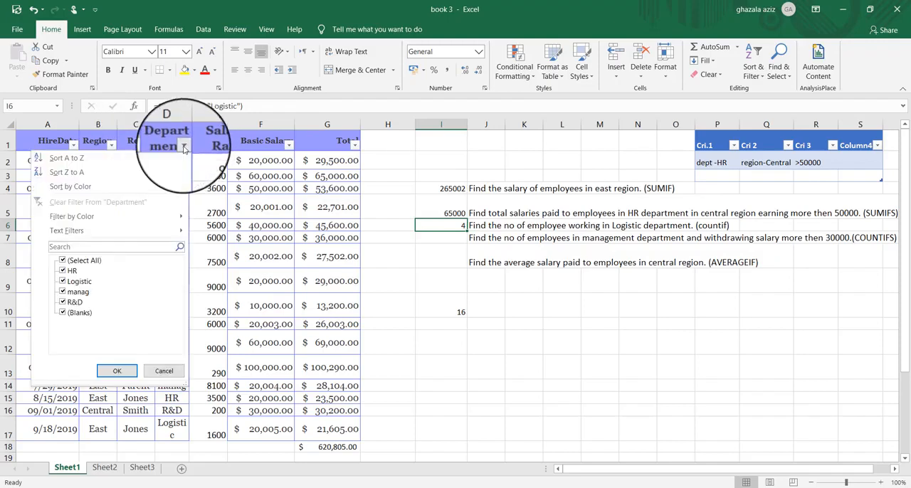
{"action": "left_click", "coordinate": [63, 272]}
{"action": "left_click", "coordinate": [63, 292]}
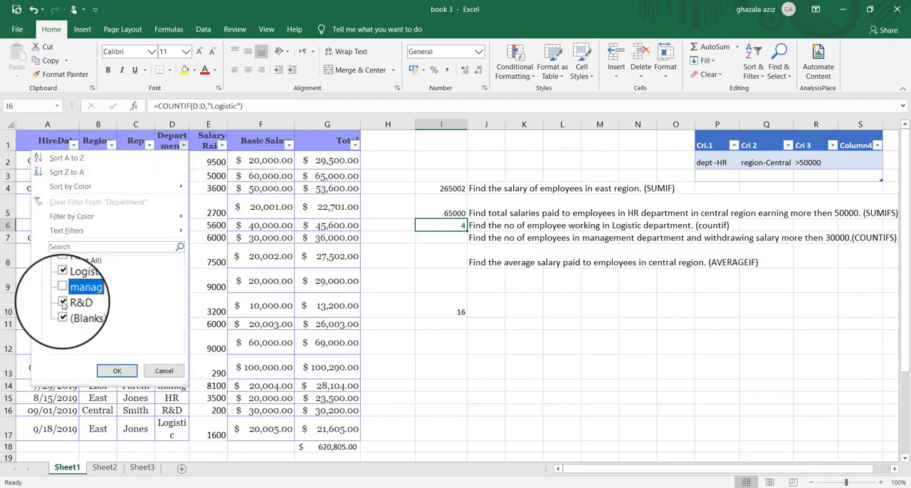
{"action": "left_click", "coordinate": [62, 304]}
{"action": "left_click", "coordinate": [63, 314]}
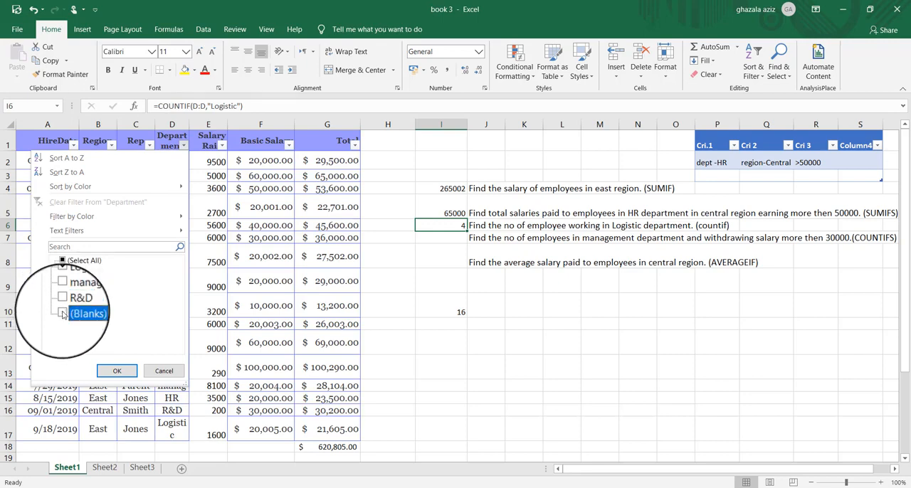
{"action": "left_click", "coordinate": [116, 371]}
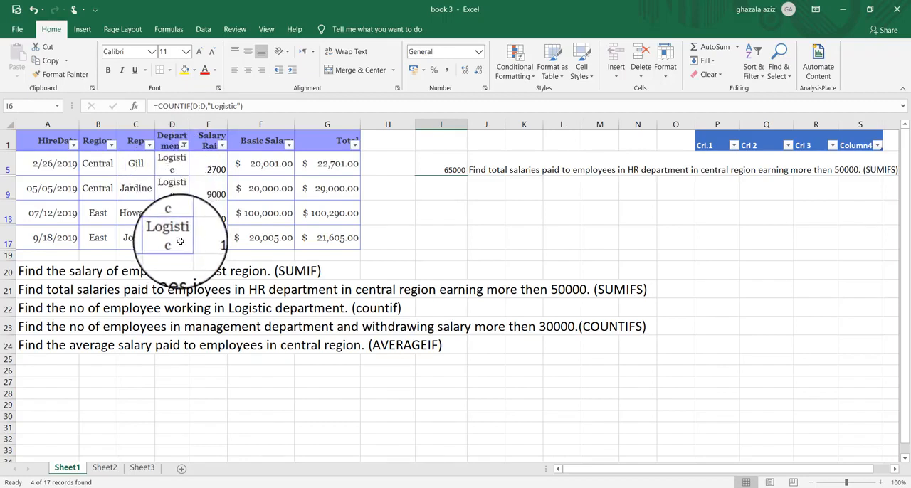
- Reselect all values in the Department filter to show every row of the salary table
{"action": "left_click", "coordinate": [184, 145]}
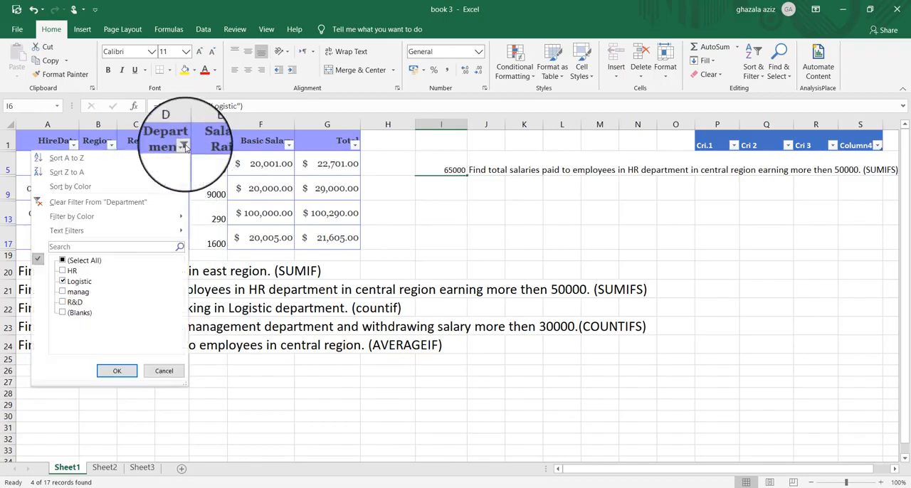
{"action": "left_click", "coordinate": [62, 261]}
{"action": "left_click", "coordinate": [117, 371]}
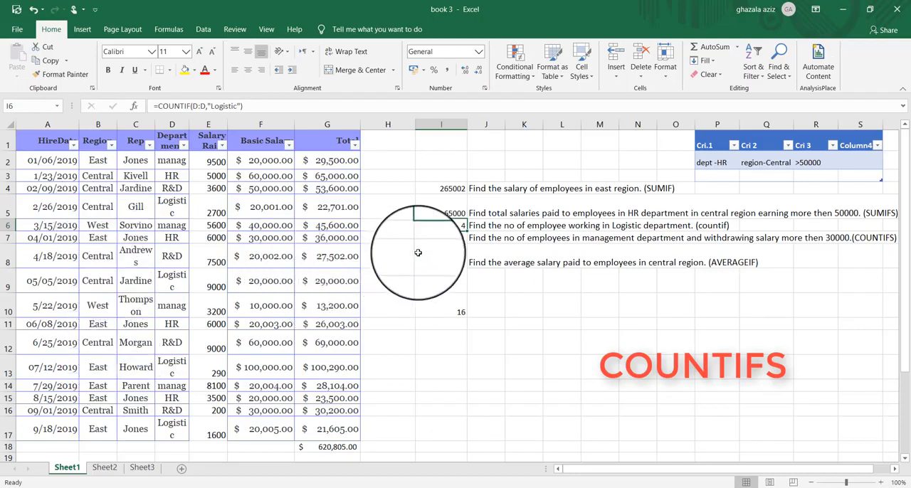
- Start a COUNTIFS formula in cell I7 with the Department column (D:D) as first criteria range and "Manag" as its criterion
{"action": "left_click", "coordinate": [449, 236]}
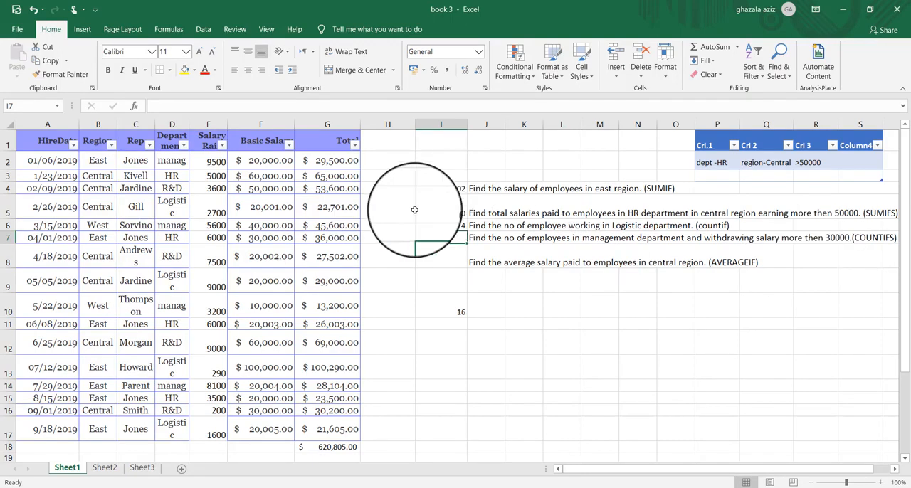
{"action": "type", "text": "="}
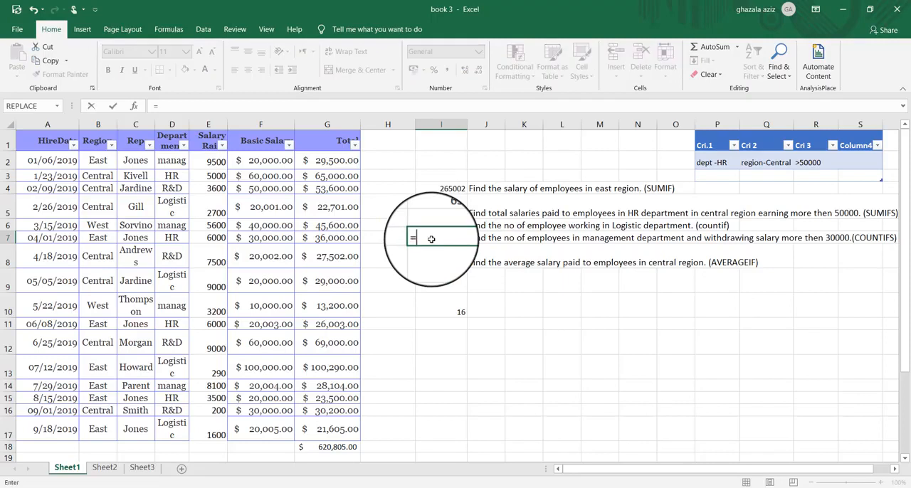
{"action": "type", "text": "co"}
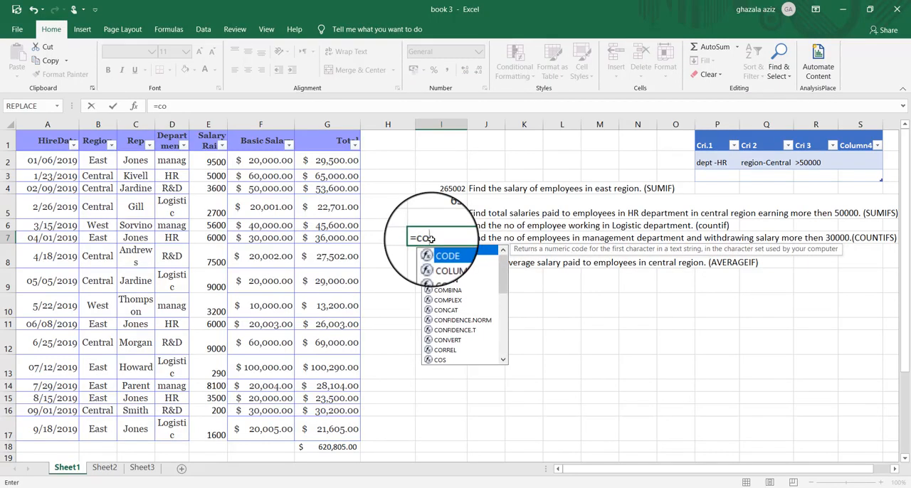
{"action": "type", "text": "u"}
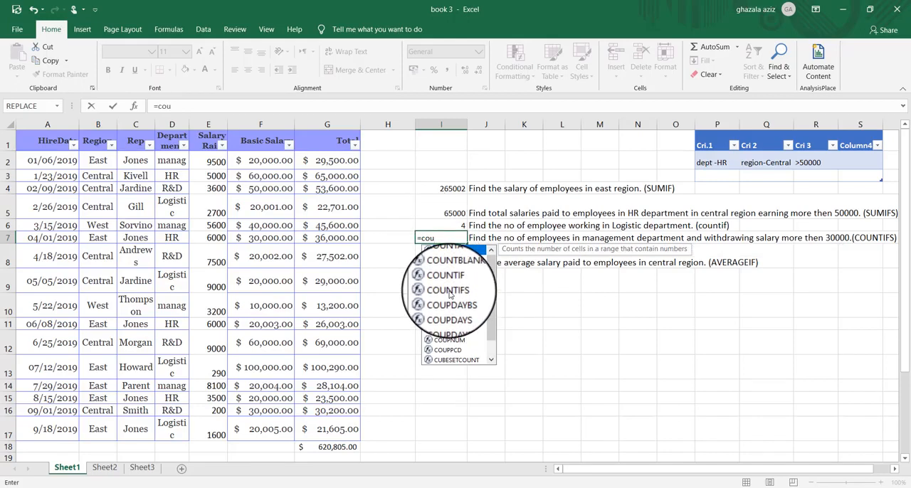
{"action": "double_click", "coordinate": [448, 290]}
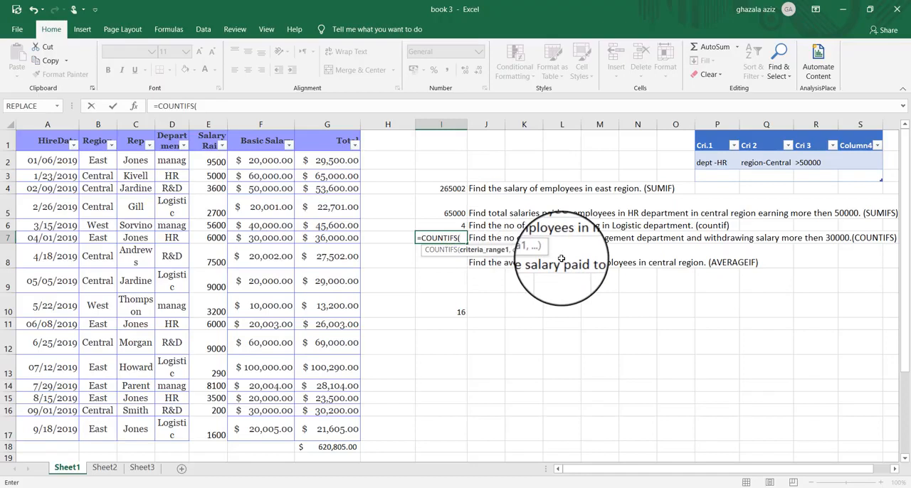
{"action": "left_click", "coordinate": [136, 107]}
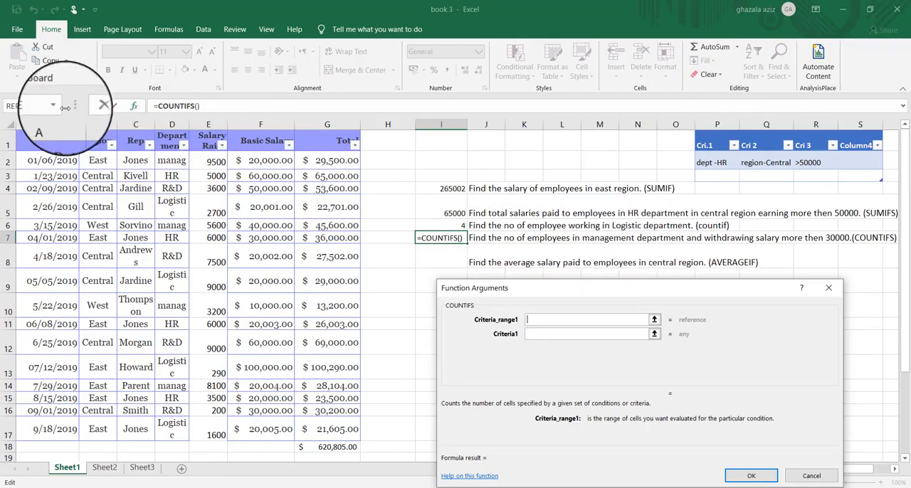
{"action": "left_click", "coordinate": [180, 123]}
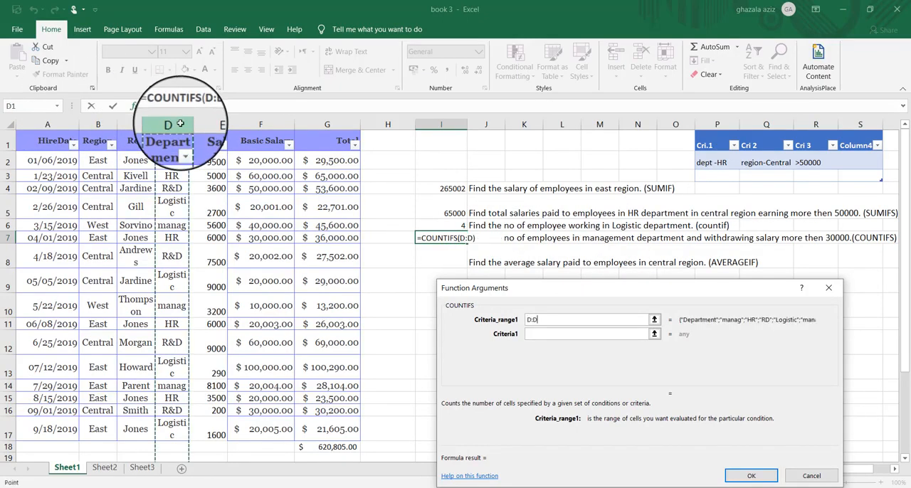
{"action": "left_click", "coordinate": [528, 335]}
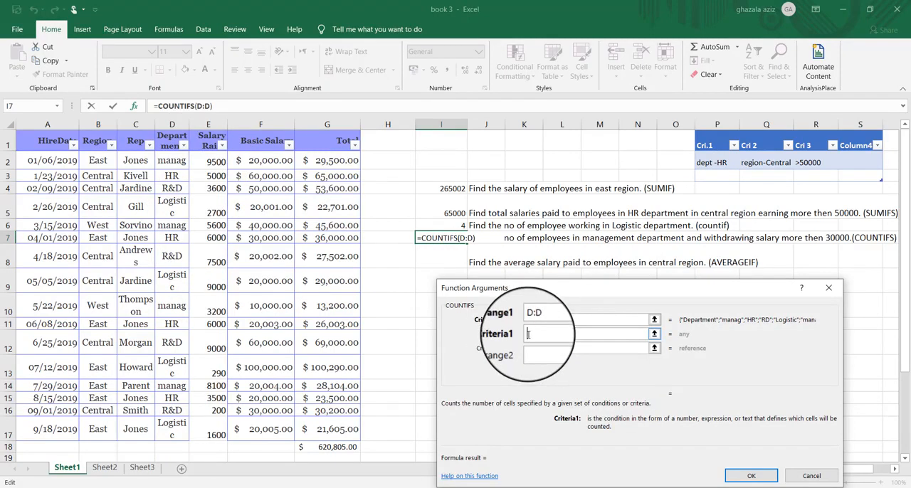
{"action": "type", "text": "Mana"}
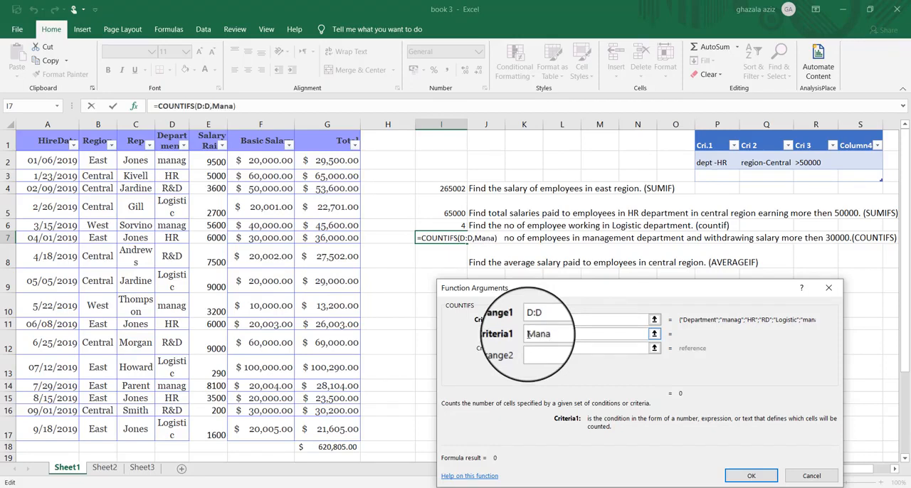
{"action": "type", "text": "g"}
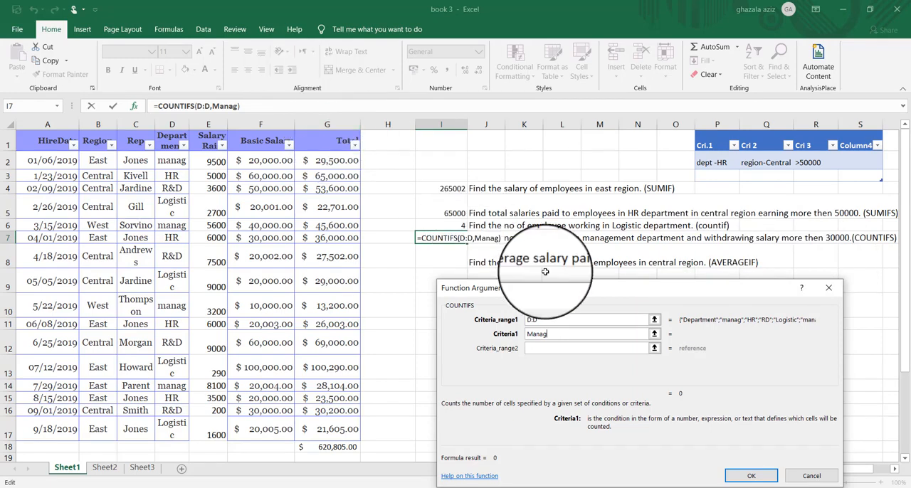
- Add the Total column (G:G) as second criteria range with criterion >30000 and complete the COUNTIFS formula
{"action": "left_click", "coordinate": [530, 349]}
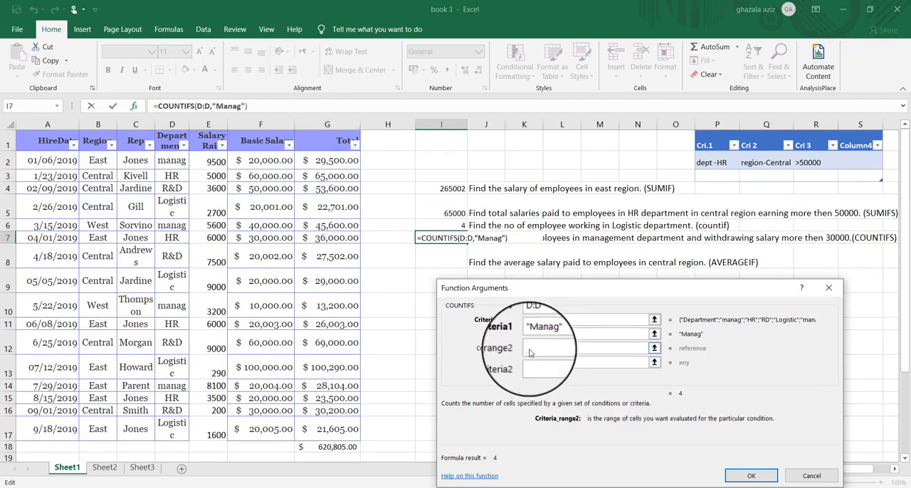
{"action": "left_click", "coordinate": [331, 124]}
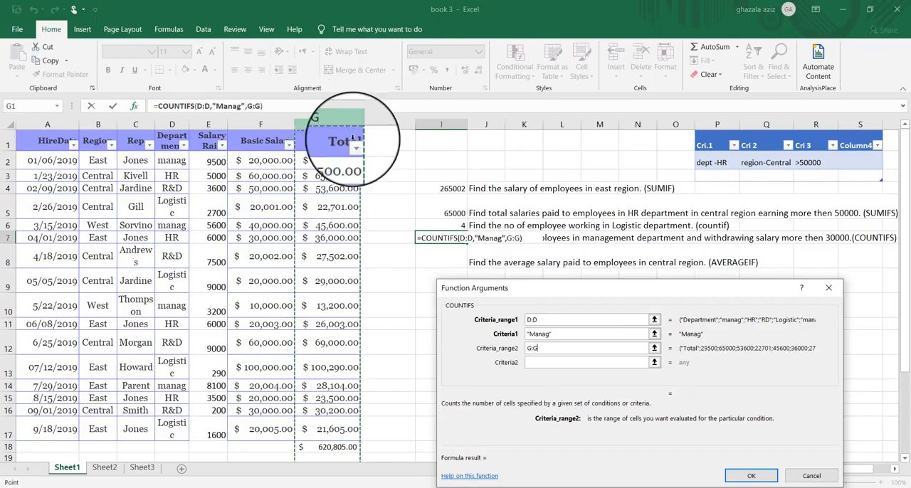
{"action": "left_click", "coordinate": [532, 364]}
{"action": "type", "text": ">"}
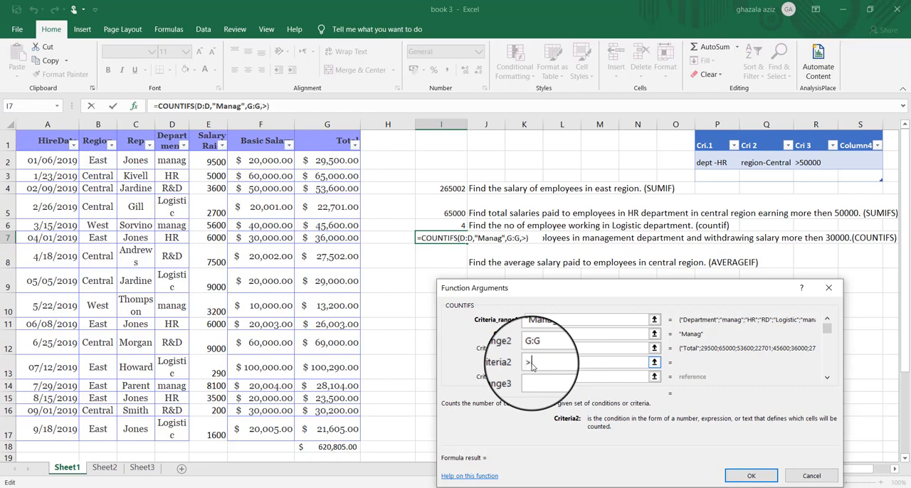
{"action": "type", "text": "3000"}
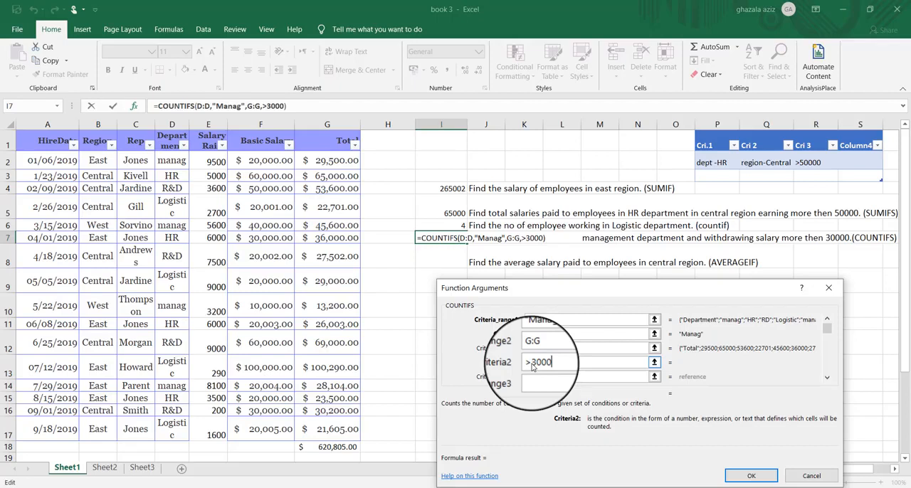
{"action": "type", "text": "0"}
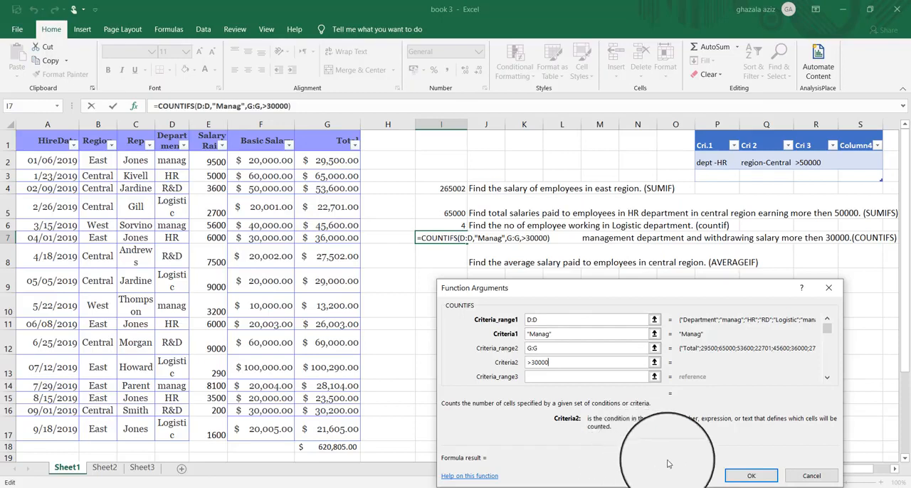
{"action": "left_click", "coordinate": [753, 476]}
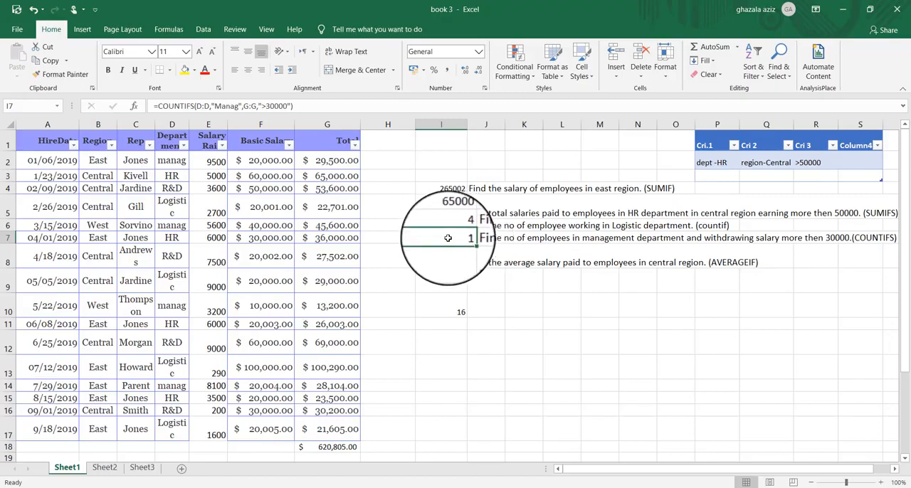
- Filter the Department column of the salary table to show only manag and select the Total cell in row 6
{"action": "left_click", "coordinate": [183, 146]}
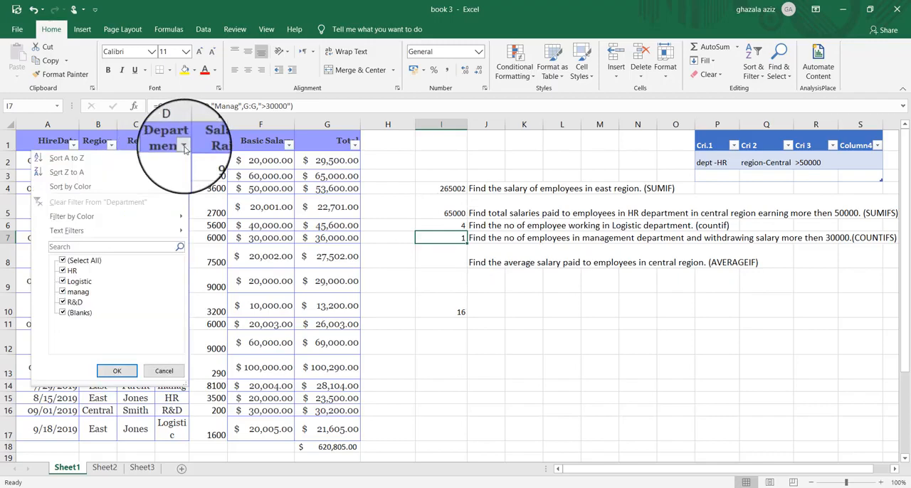
{"action": "left_click", "coordinate": [63, 261]}
{"action": "scroll", "coordinate": [62, 285], "scroll_direction": "down", "scroll_amount": 1}
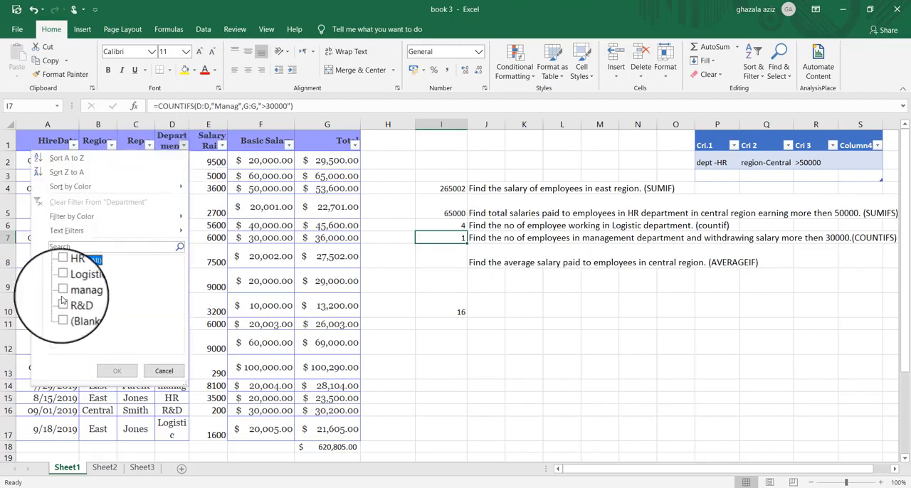
{"action": "left_click", "coordinate": [63, 291]}
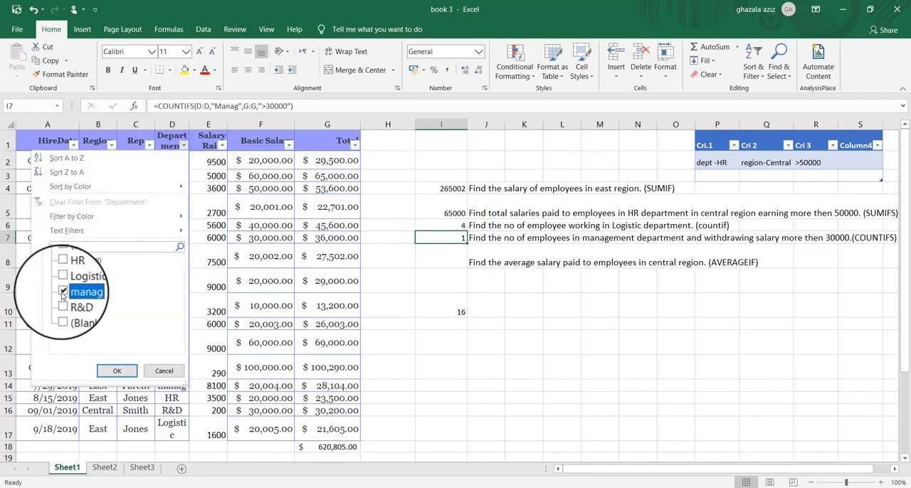
{"action": "left_click", "coordinate": [116, 371]}
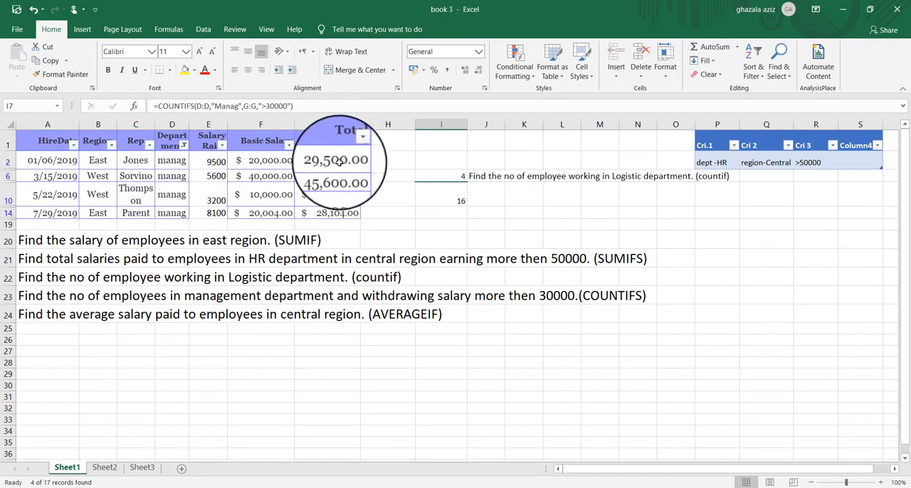
{"action": "left_click", "coordinate": [318, 178]}
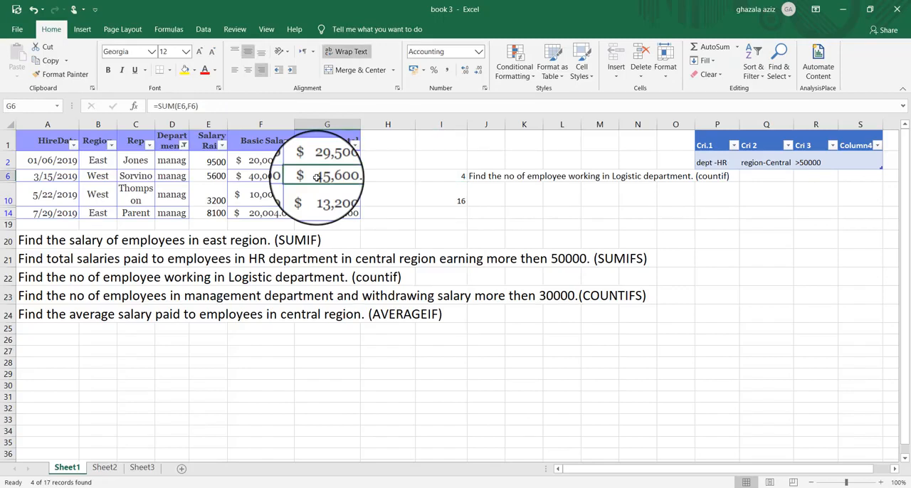
- Reselect every value in the Department filter so the salary table is no longer limited to manag
{"action": "left_click", "coordinate": [184, 146]}
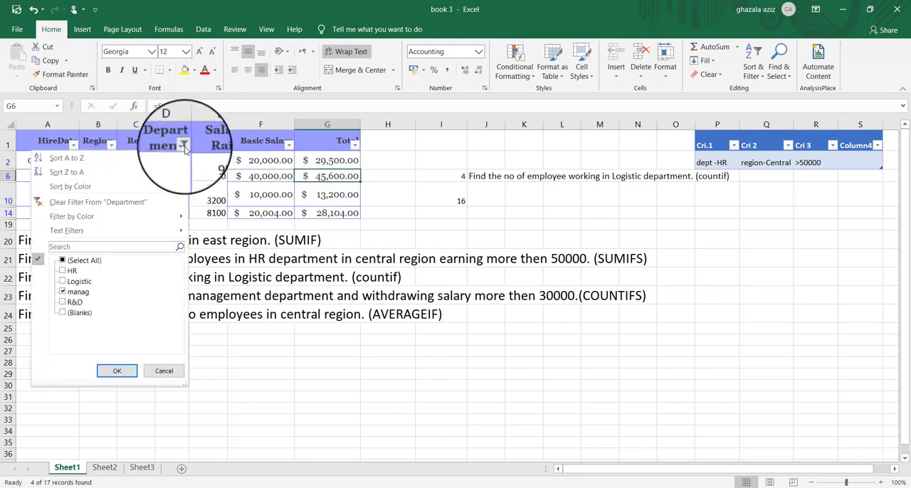
{"action": "left_click", "coordinate": [63, 261]}
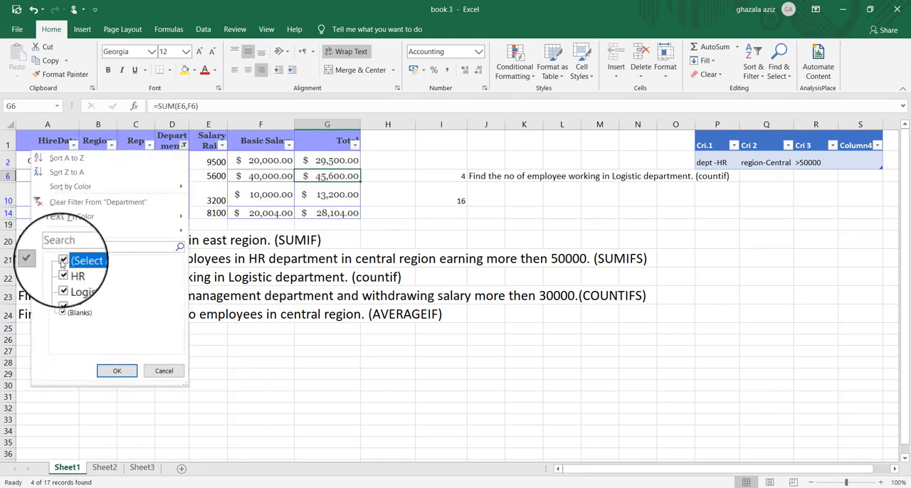
{"action": "left_click", "coordinate": [119, 371]}
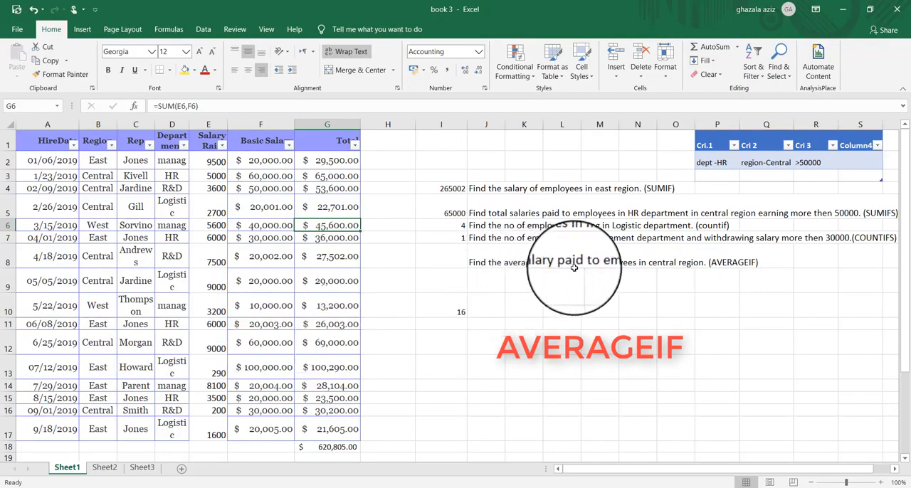
- Start an AVERAGEIF formula in cell I8 and open its function arguments
{"action": "left_click", "coordinate": [682, 278]}
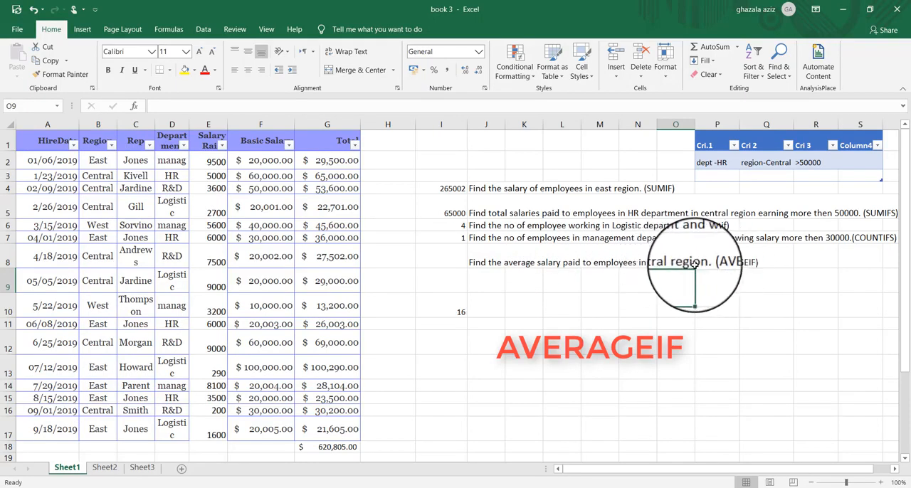
{"action": "left_click", "coordinate": [442, 257]}
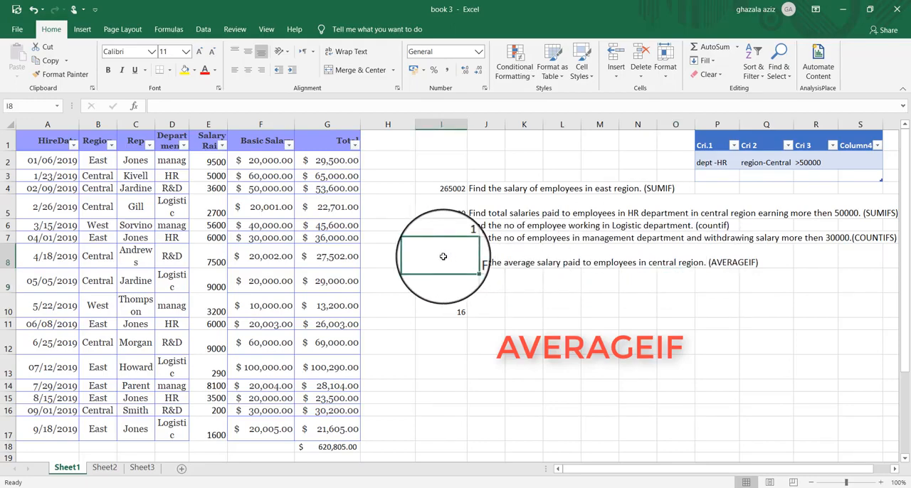
{"action": "type", "text": "=a"}
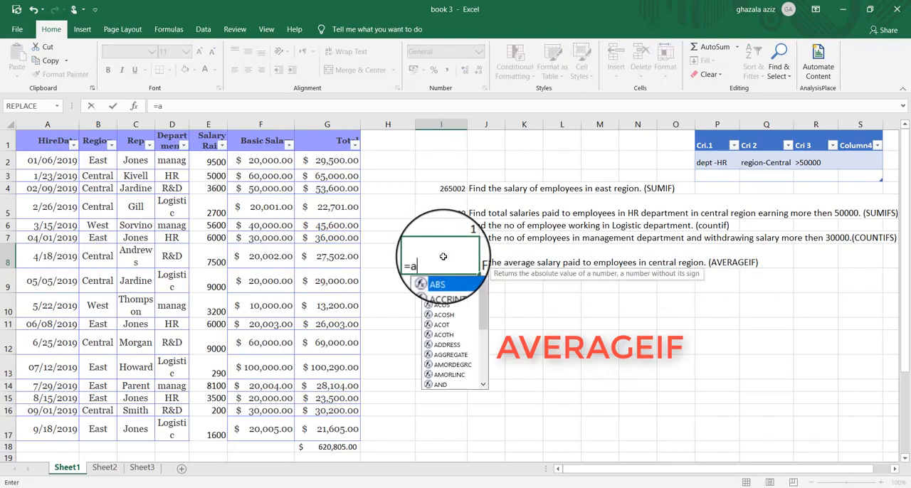
{"action": "type", "text": "ver"}
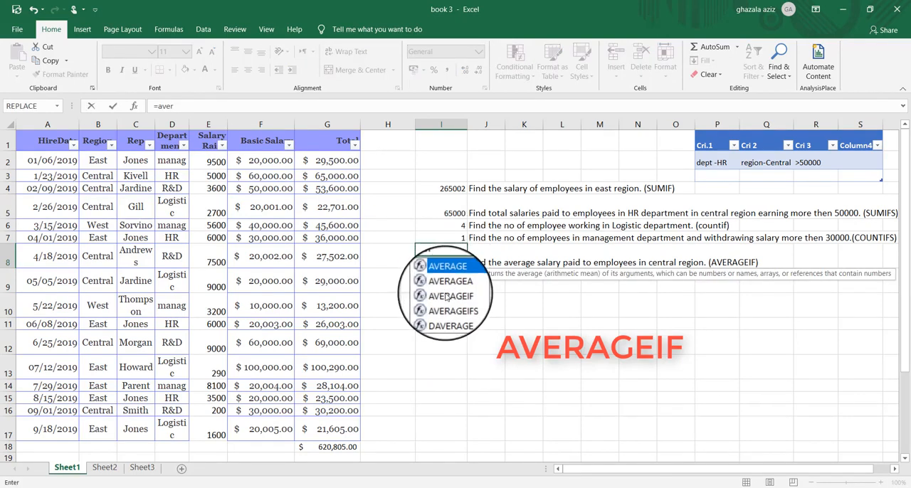
{"action": "left_click", "coordinate": [446, 297]}
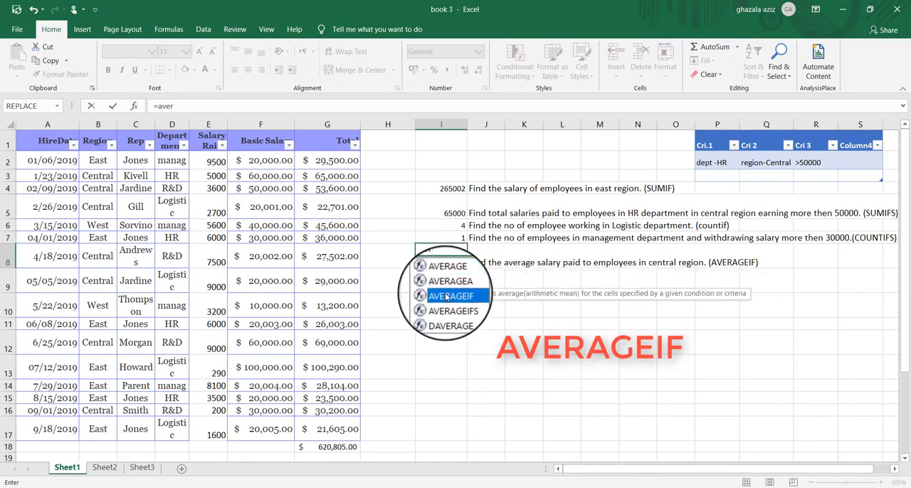
{"action": "double_click", "coordinate": [446, 298]}
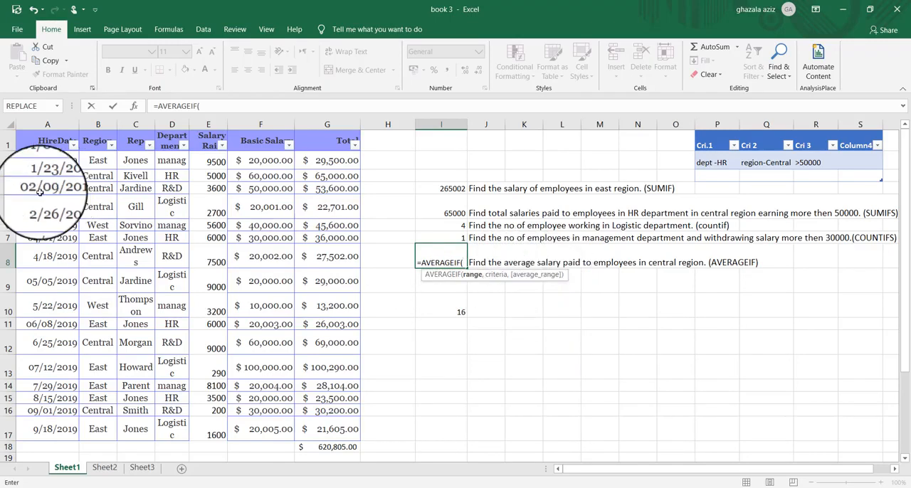
{"action": "left_click", "coordinate": [134, 106]}
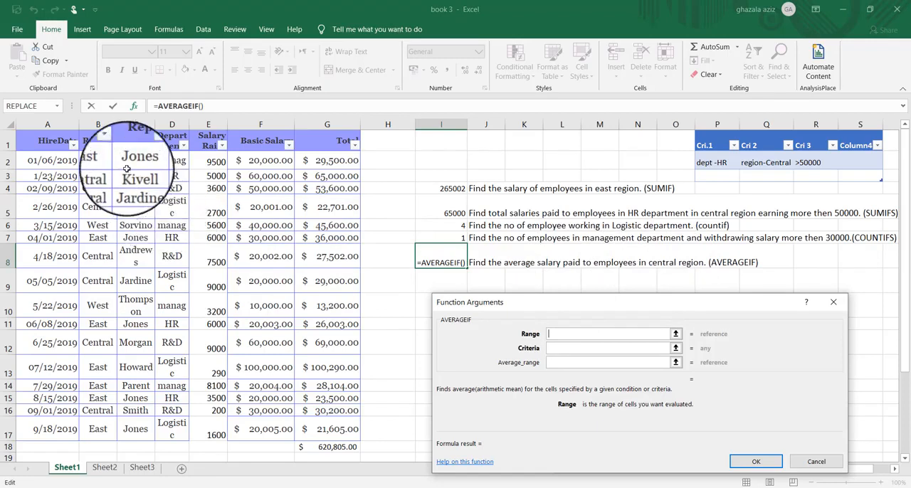
- Complete the AVERAGEIF formula with the Region column (B:B) as range, "Central" as criterion and the Total column (G:G) as average range
{"action": "left_click", "coordinate": [100, 124]}
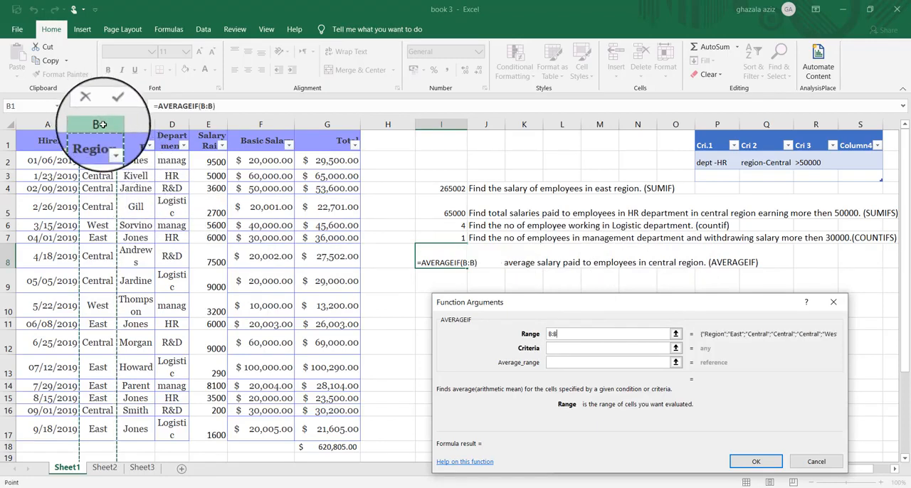
{"action": "left_click", "coordinate": [552, 350]}
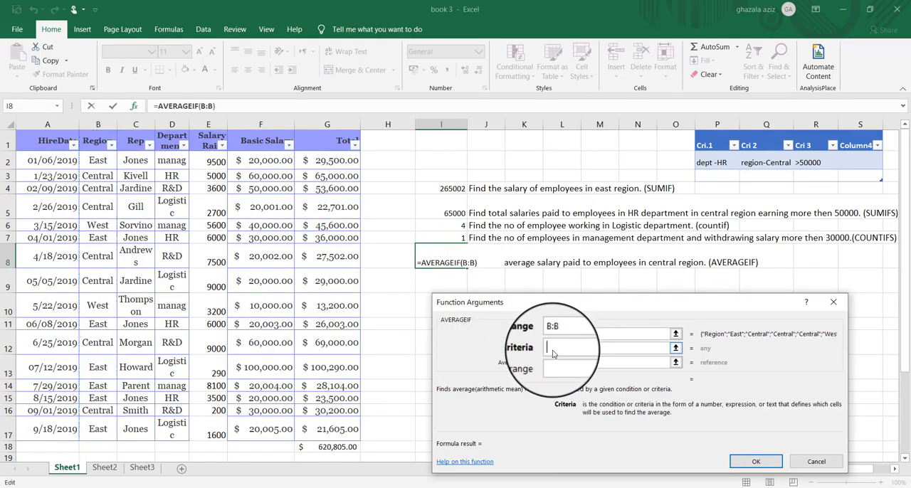
{"action": "type", "text": "Ce"}
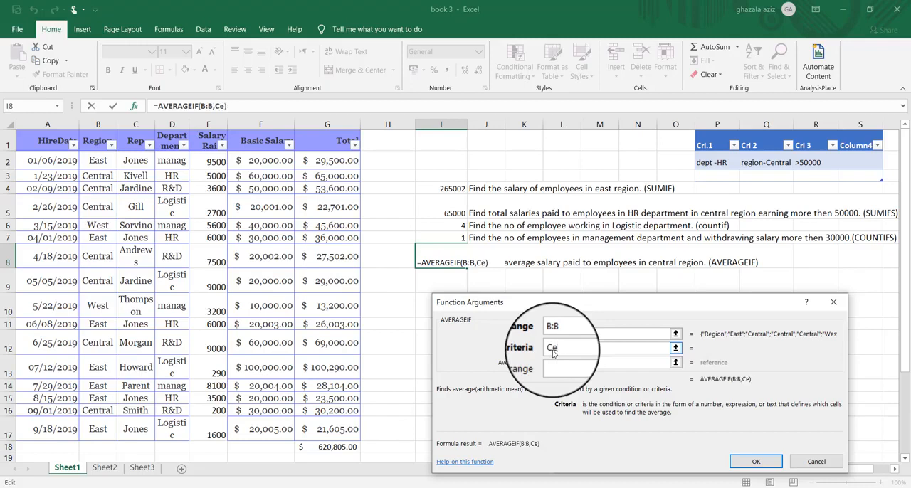
{"action": "type", "text": "ntral"}
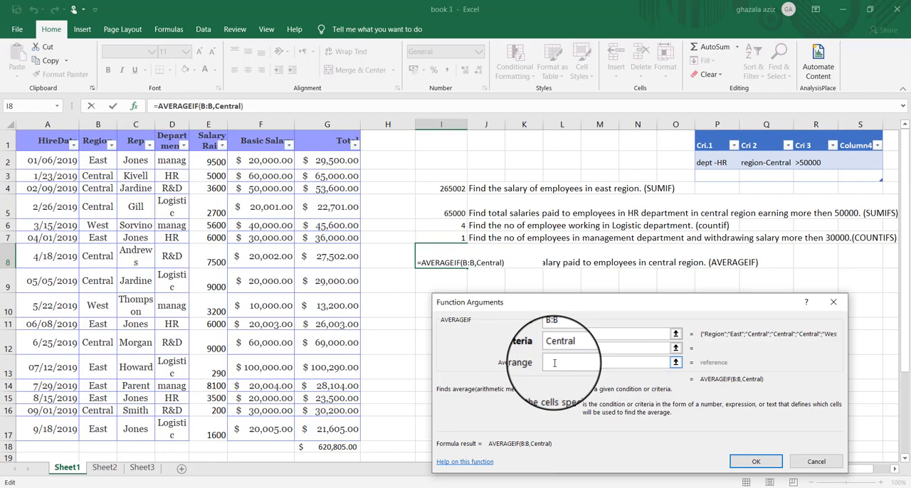
{"action": "left_click", "coordinate": [555, 363]}
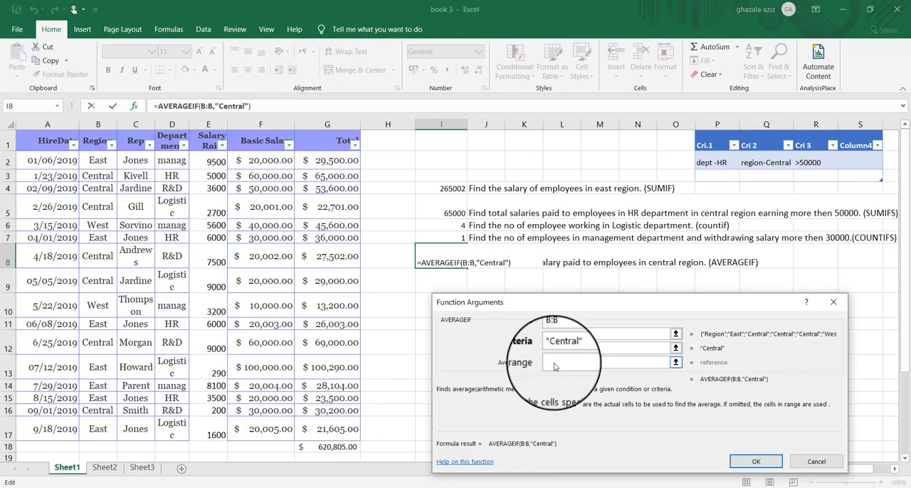
{"action": "left_click", "coordinate": [340, 124]}
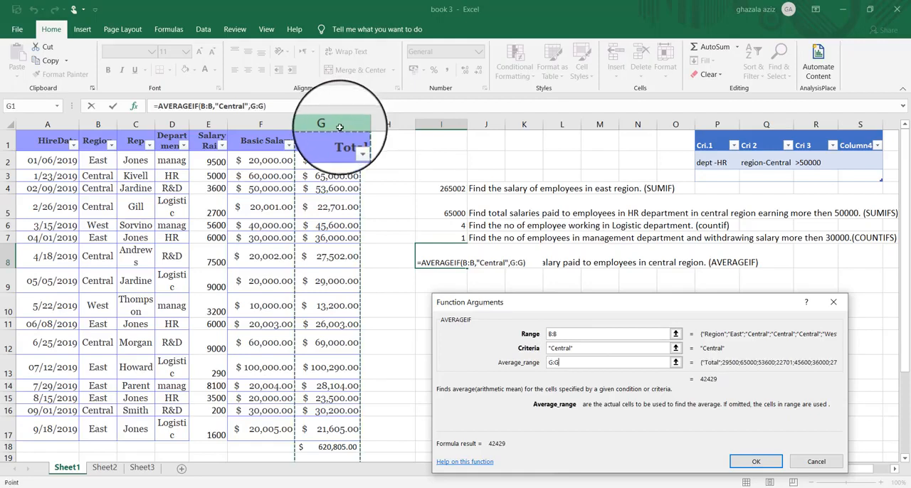
{"action": "left_click", "coordinate": [749, 464]}
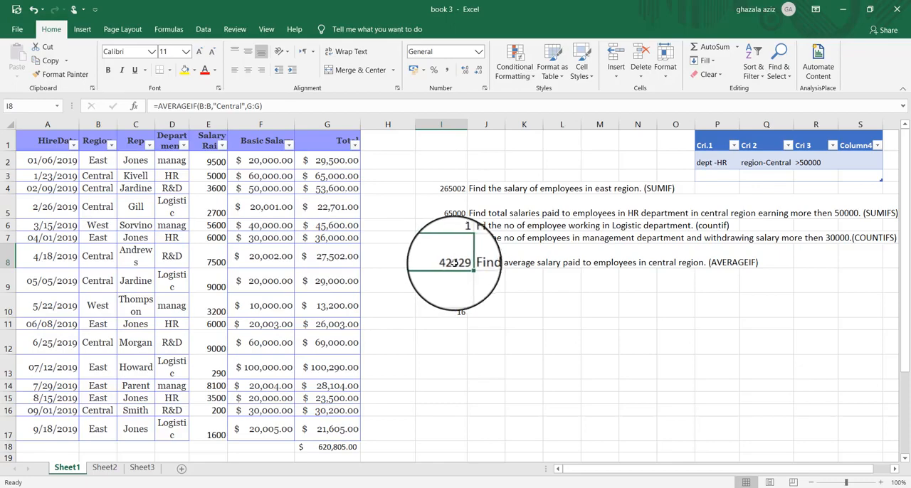
- Filter the Region column to show only Central and select the visible Total values from G3 to G16 to check their average
{"action": "left_click_drag", "start_coordinate": [448, 258], "coordinate": [142, 146]}
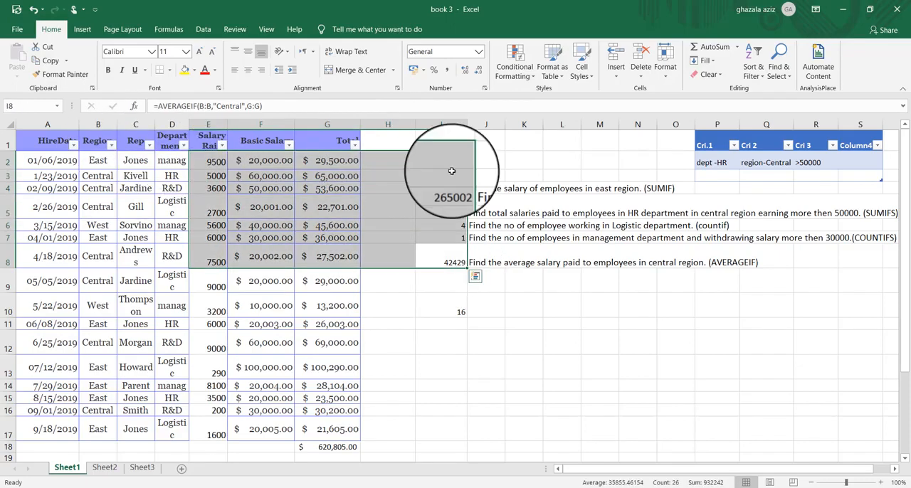
{"action": "left_click", "coordinate": [511, 160]}
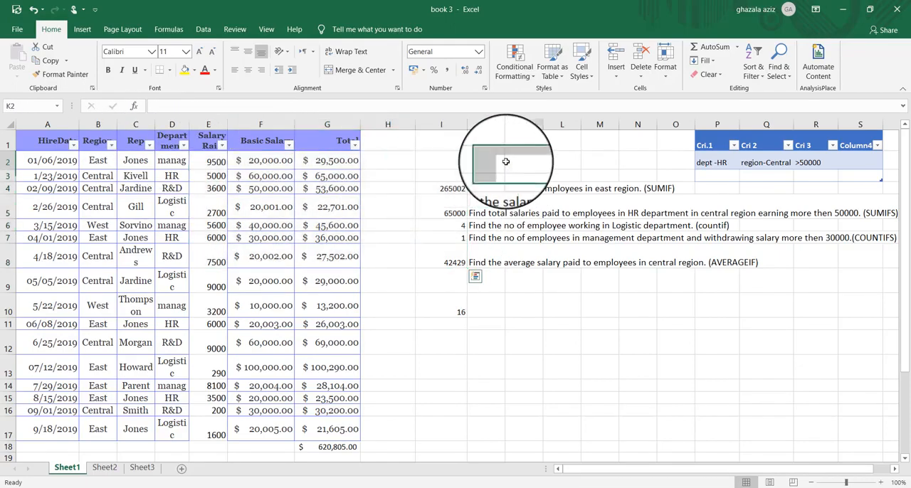
{"action": "left_click", "coordinate": [112, 146]}
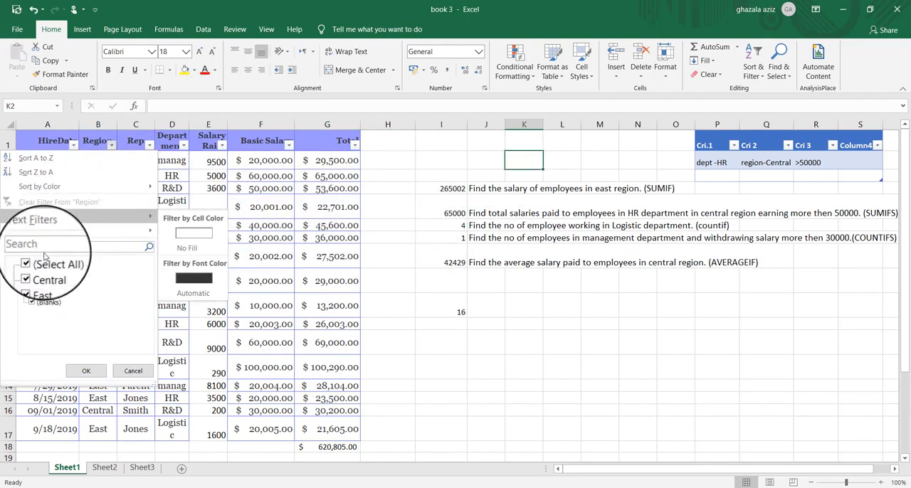
{"action": "left_click", "coordinate": [32, 262]}
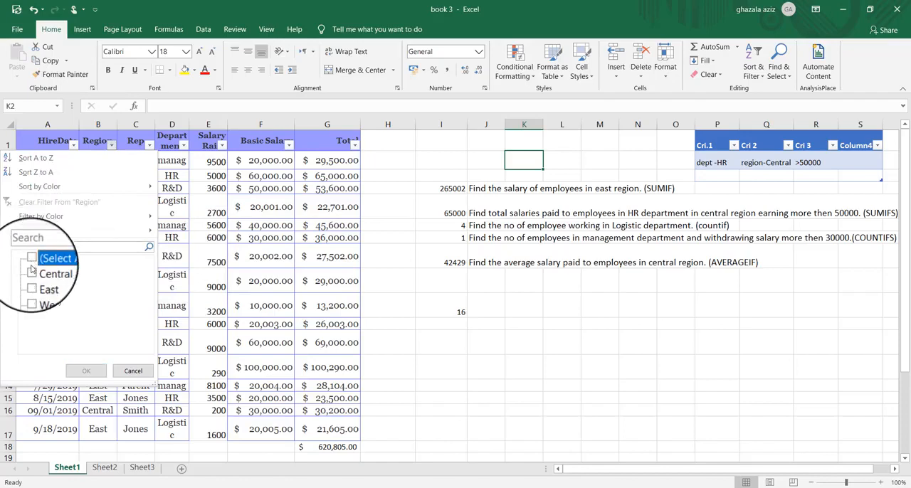
{"action": "left_click", "coordinate": [32, 271]}
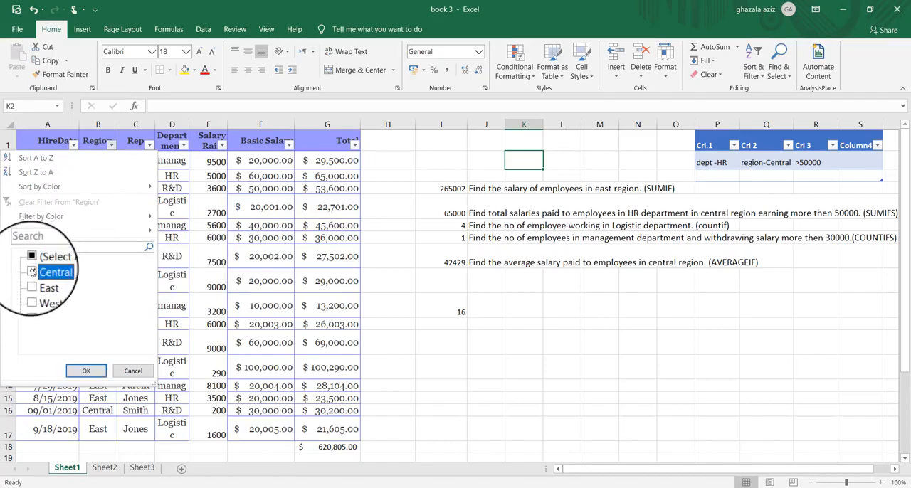
{"action": "left_click", "coordinate": [87, 370]}
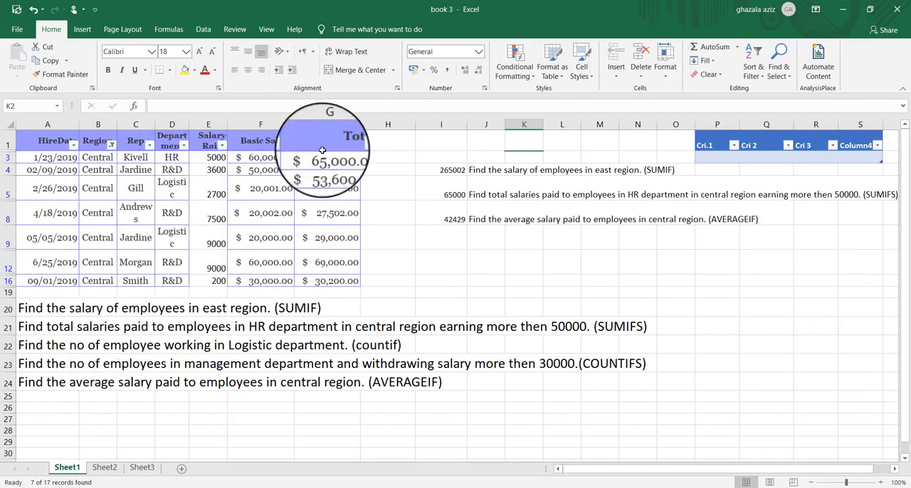
{"action": "left_click_drag", "start_coordinate": [324, 158], "coordinate": [333, 280]}
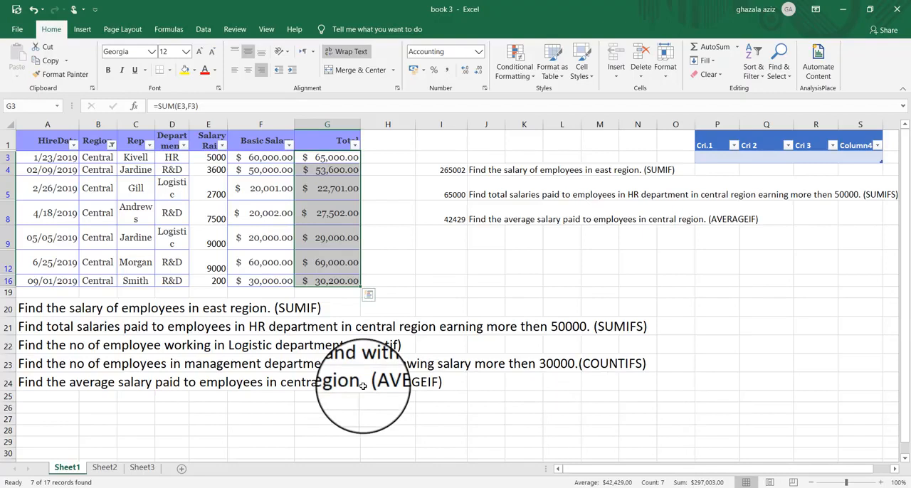
- Reselect all values in the Region filter to show every row of the salary table
{"action": "left_click", "coordinate": [111, 144]}
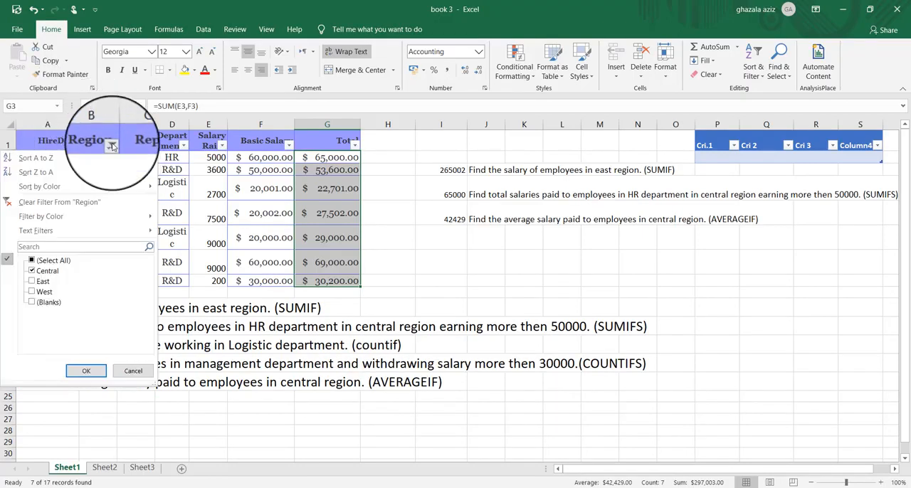
{"action": "left_click", "coordinate": [39, 262]}
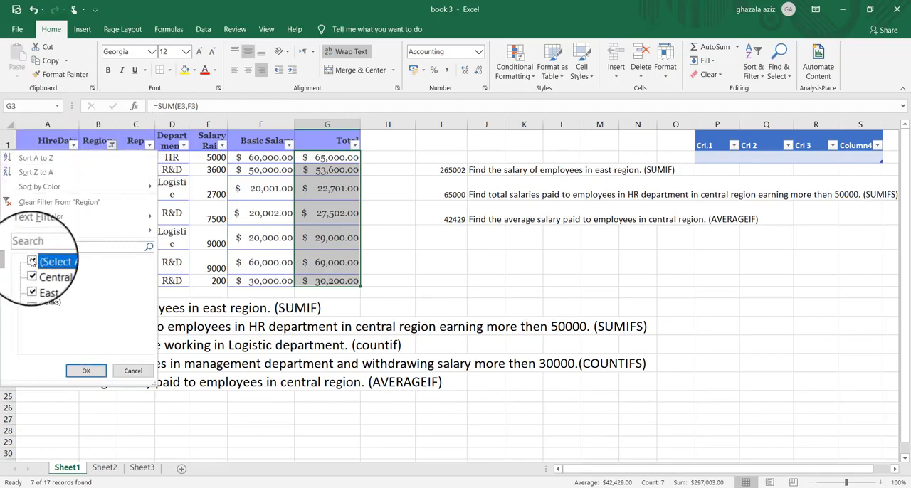
{"action": "left_click", "coordinate": [84, 370]}
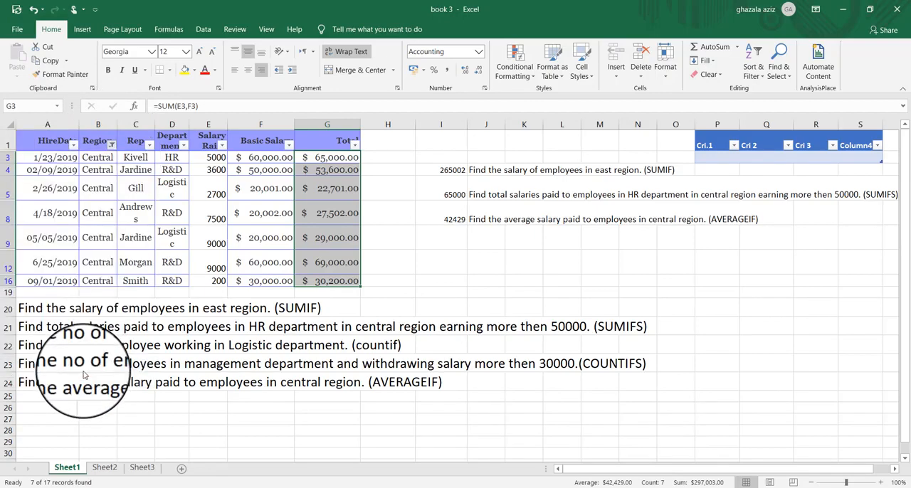